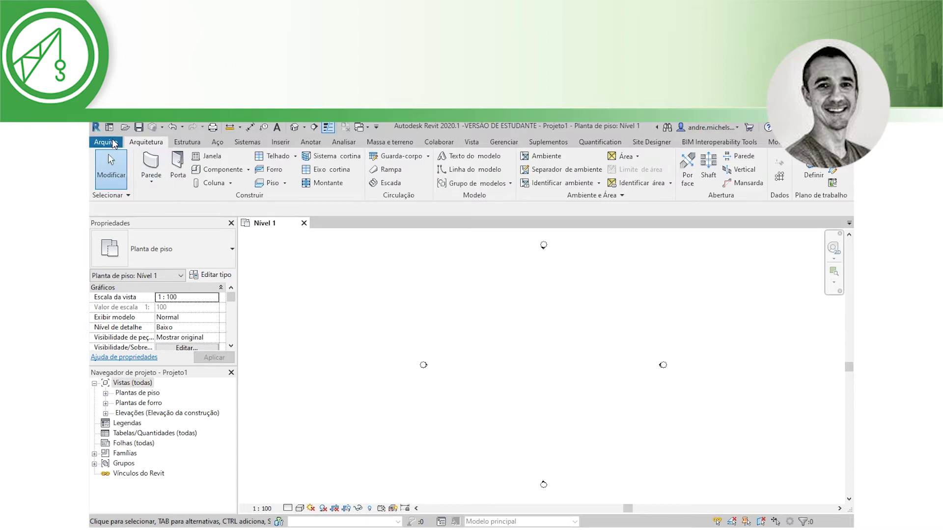
Open the Arquivo menu, then Revit's Opções at the Geral page with a 30-minute save reminder.
{"action": "left_click", "coordinate": [112, 142]}
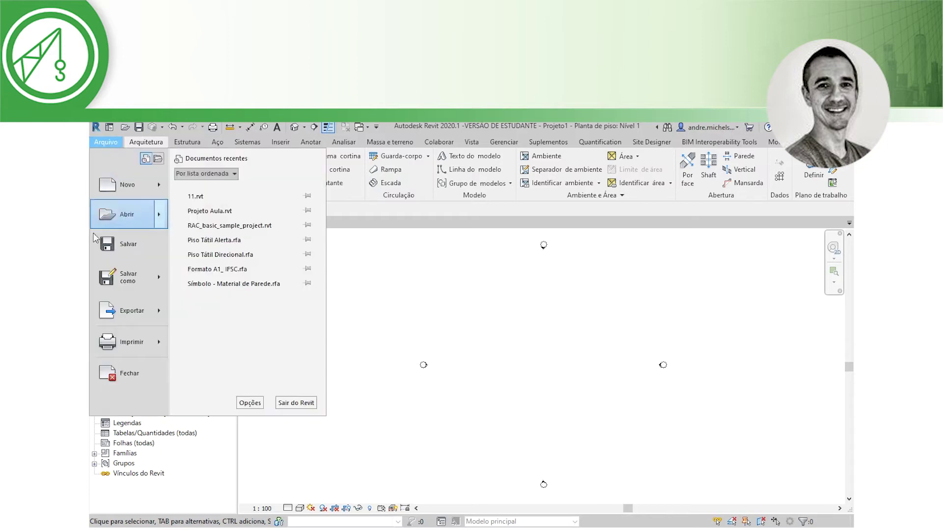
{"action": "mouse_move", "coordinate": [128, 277]}
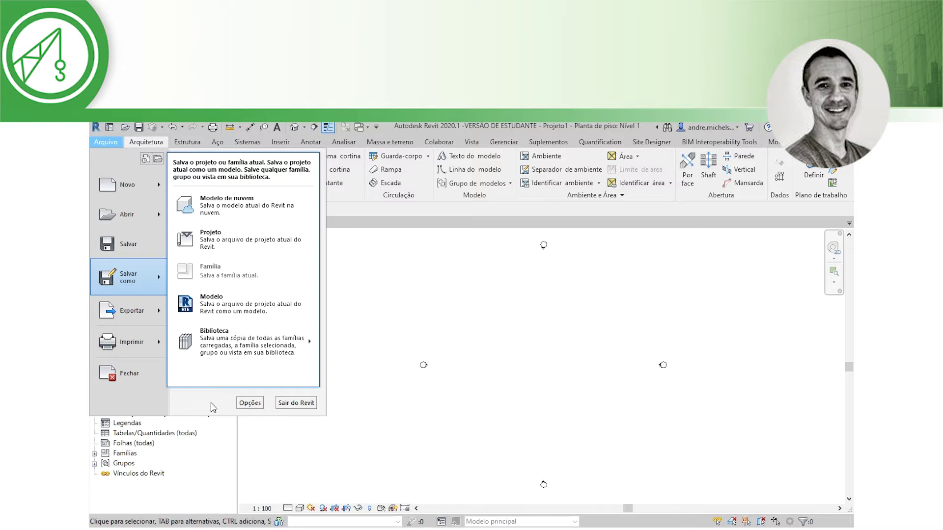
{"action": "left_click", "coordinate": [251, 405]}
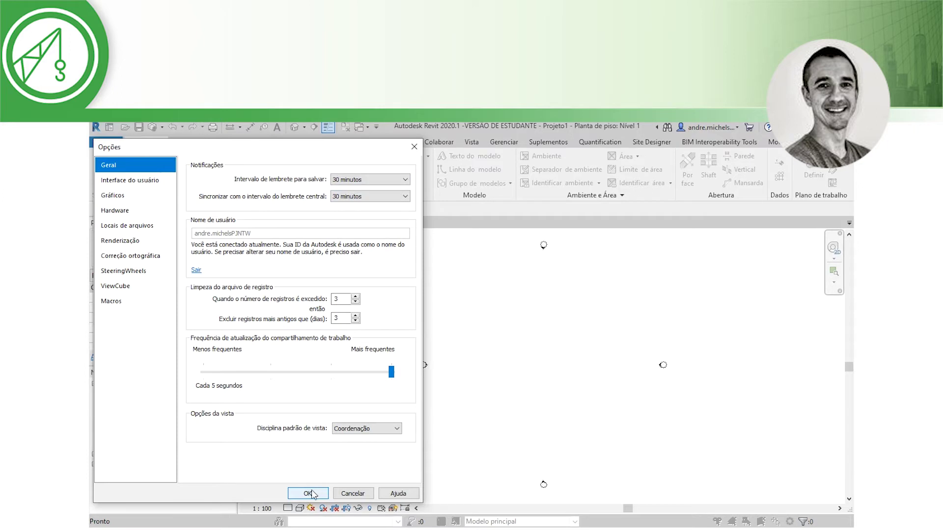
{"action": "left_click", "coordinate": [316, 496]}
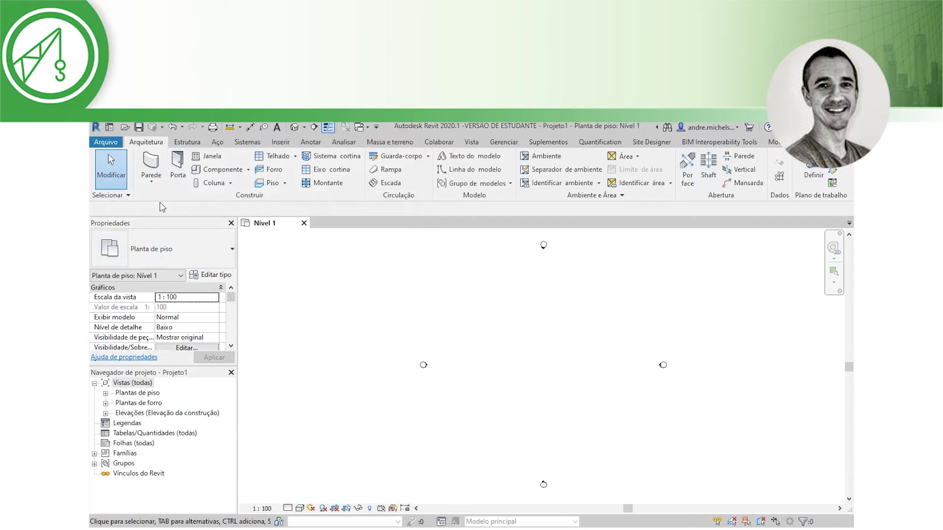
Start saving as a project file, with the desktop as the location.
{"action": "left_click", "coordinate": [109, 143]}
{"action": "mouse_move", "coordinate": [128, 277]}
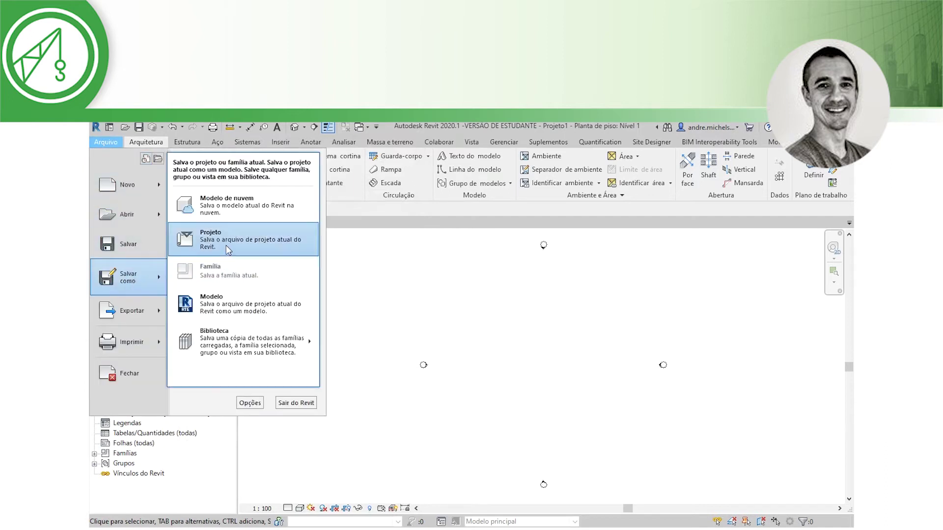
{"action": "left_click", "coordinate": [354, 289]}
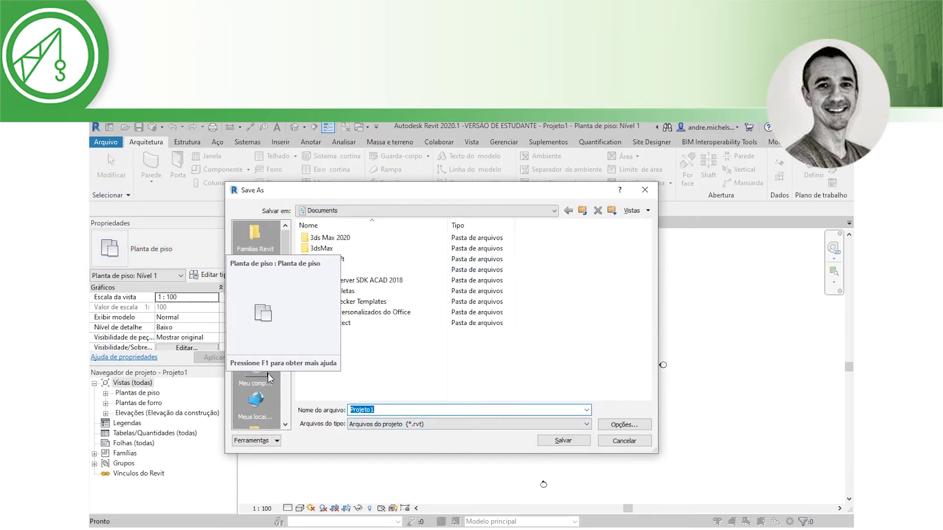
{"action": "left_click", "coordinate": [420, 371]}
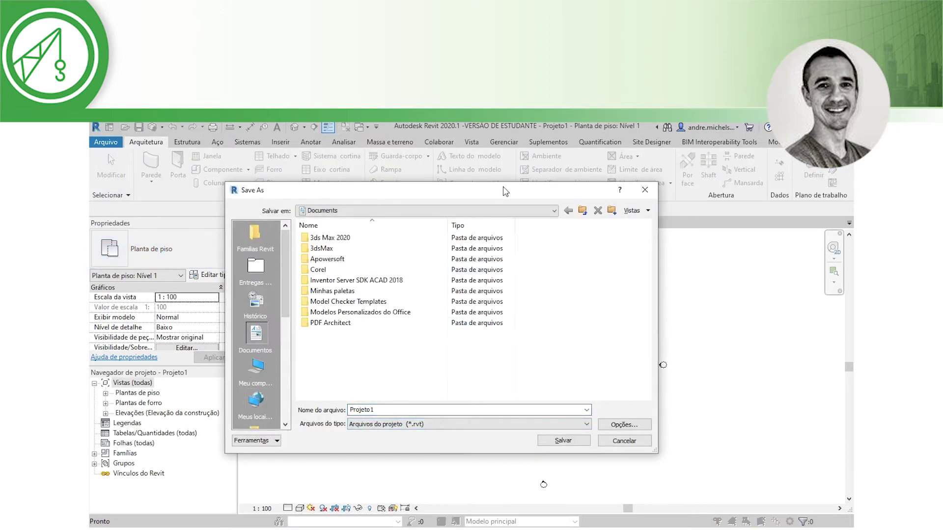
{"action": "scroll", "coordinate": [259, 402], "scroll_direction": "down", "scroll_amount": 2}
{"action": "left_click", "coordinate": [255, 371]}
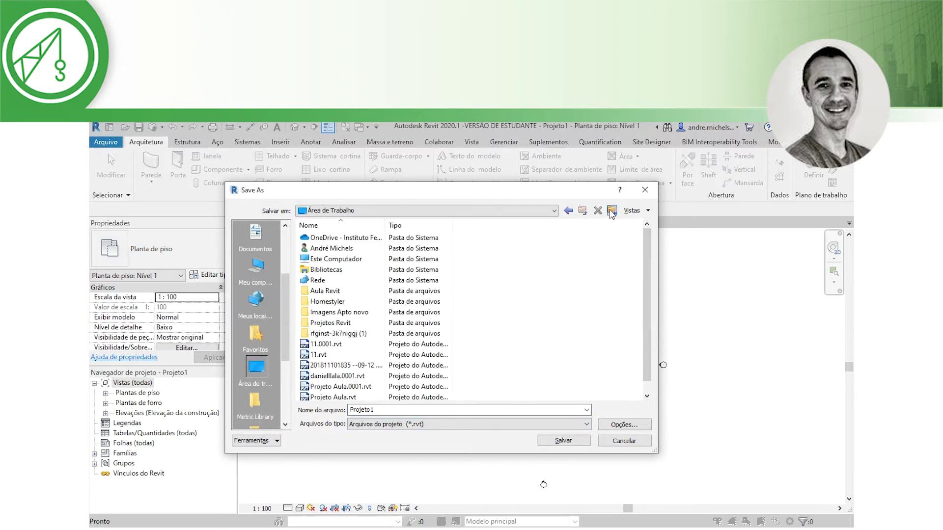
Create a new desktop folder named Videoaula Revit.
{"action": "left_click", "coordinate": [611, 212]}
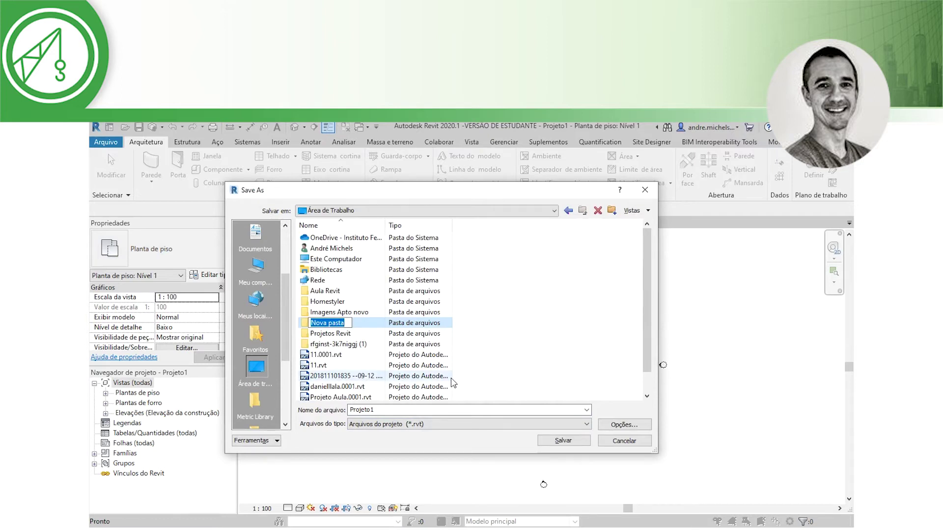
{"action": "type", "text": "vl"}
{"action": "type", "text": "Vie"}
{"action": "type", "text": "oa"}
{"action": "key", "text": "BackSpace"}
{"action": "key", "text": "BackSpace"}
{"action": "key", "text": "BackSpace"}
{"action": "type", "text": "deoaula Revi"}
{"action": "key", "text": "Return"}
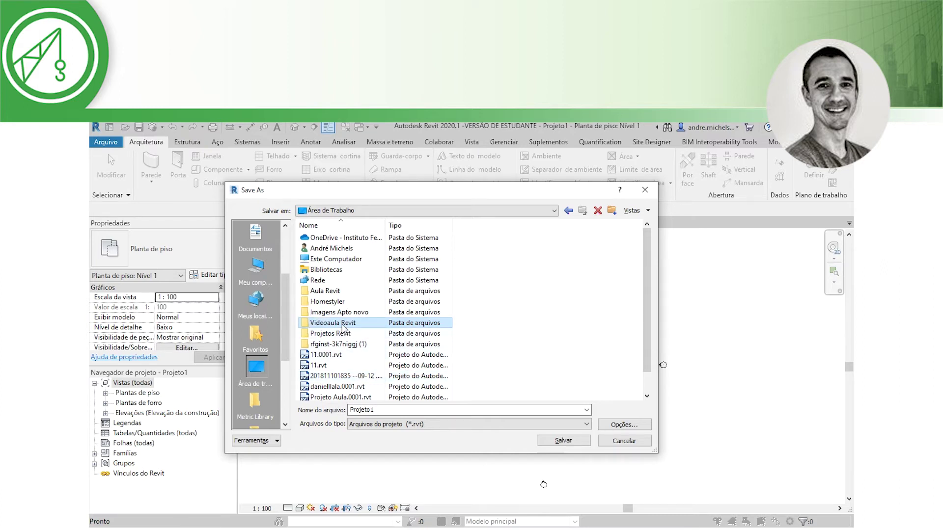
Save the project as Videoaula Revit.rvt inside the Videoaula Revit folder.
{"action": "double_click", "coordinate": [344, 324]}
{"action": "double_click", "coordinate": [410, 409]}
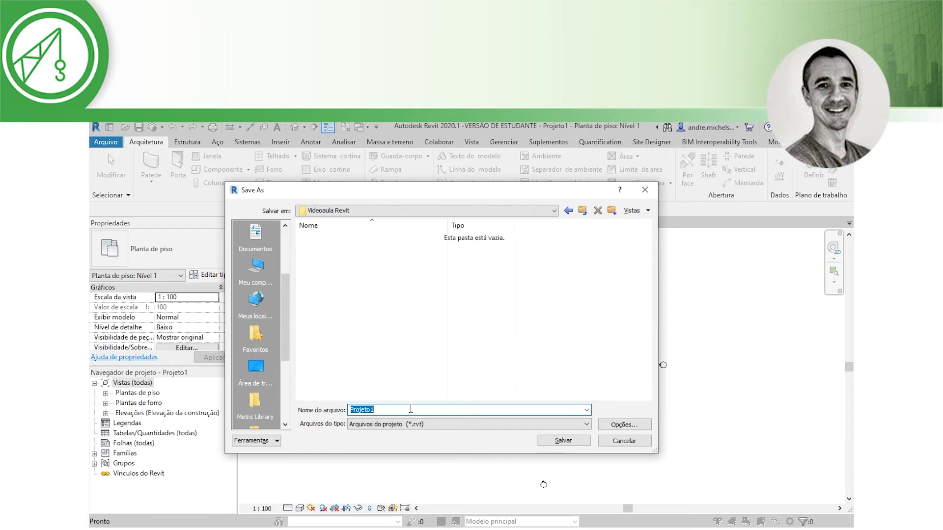
{"action": "type", "text": "Videoaula Revit"}
{"action": "left_click", "coordinate": [560, 443]}
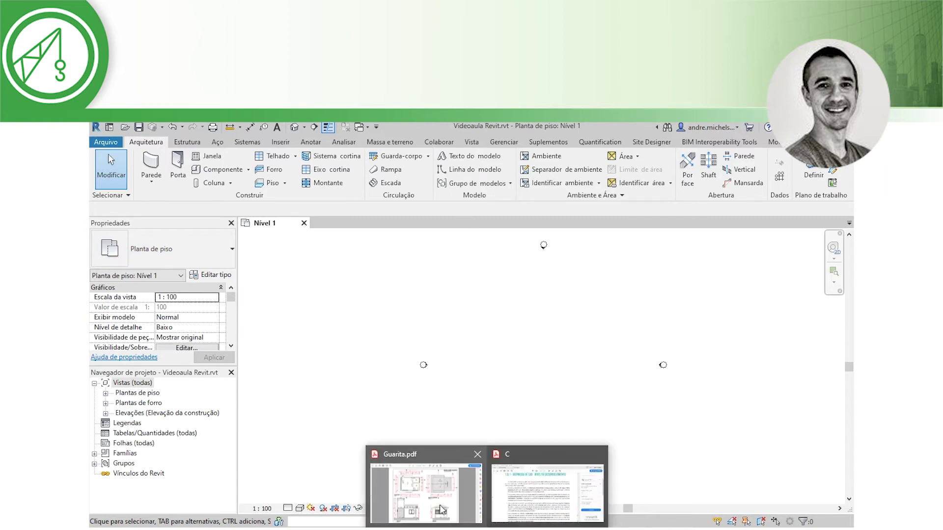
Zoom into Guarita.pdf's CORTE AA to read levels 0,00 and 2,65, then return to Revit.
{"action": "left_click", "coordinate": [441, 509]}
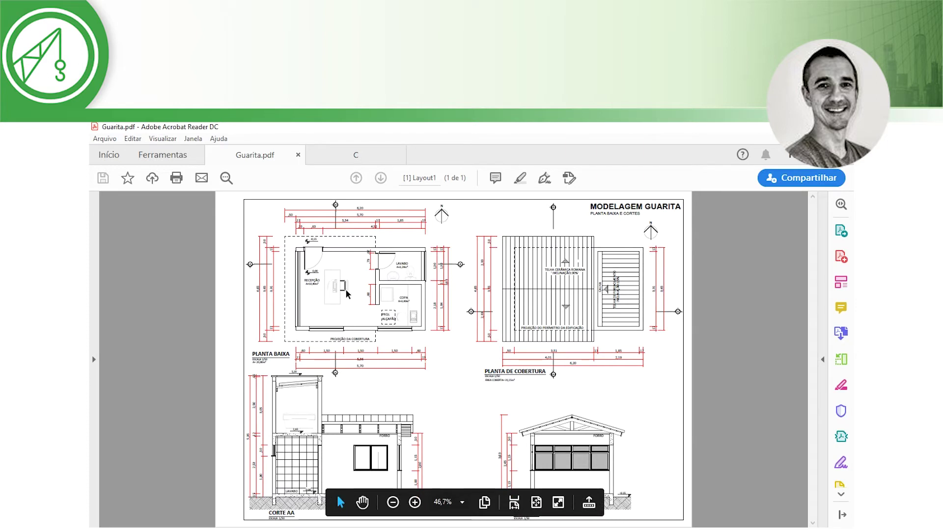
{"action": "scroll", "coordinate": [314, 450], "scroll_direction": "up", "scroll_amount": 3, "text": "ctrl"}
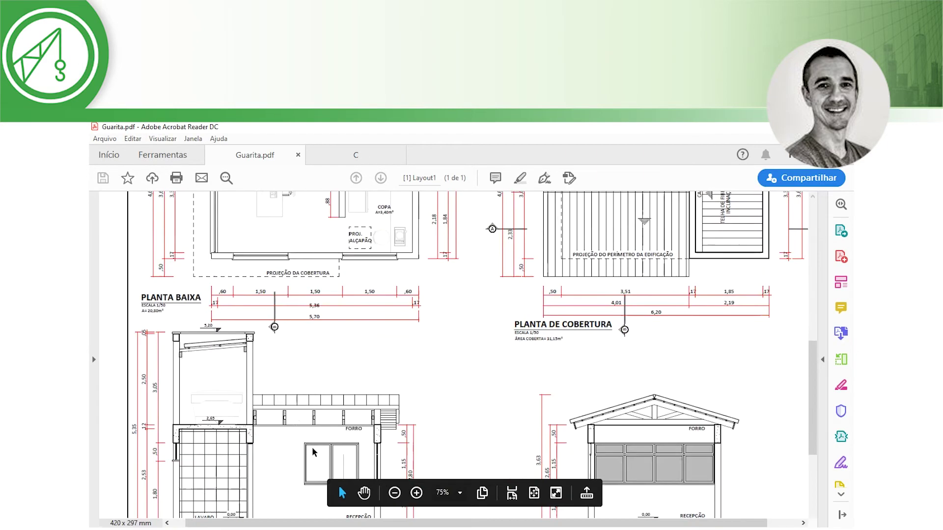
{"action": "scroll", "coordinate": [288, 412], "scroll_direction": "down", "scroll_amount": 1}
{"action": "scroll", "coordinate": [297, 458], "scroll_direction": "up", "scroll_amount": 2, "text": "ctrl"}
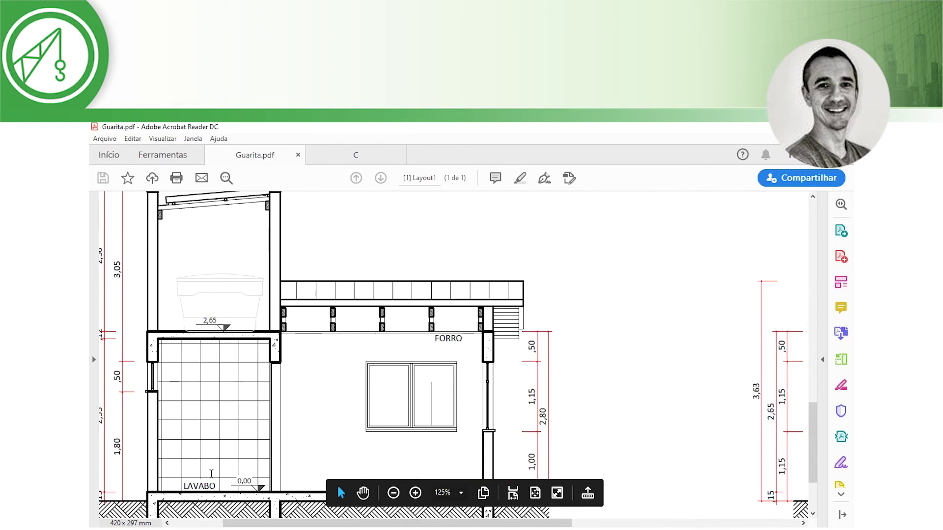
{"action": "scroll", "coordinate": [296, 459], "scroll_direction": "up", "scroll_amount": 3}
{"action": "scroll", "coordinate": [297, 458], "scroll_direction": "down", "scroll_amount": 3}
{"action": "scroll", "coordinate": [296, 458], "scroll_direction": "down", "scroll_amount": 4}
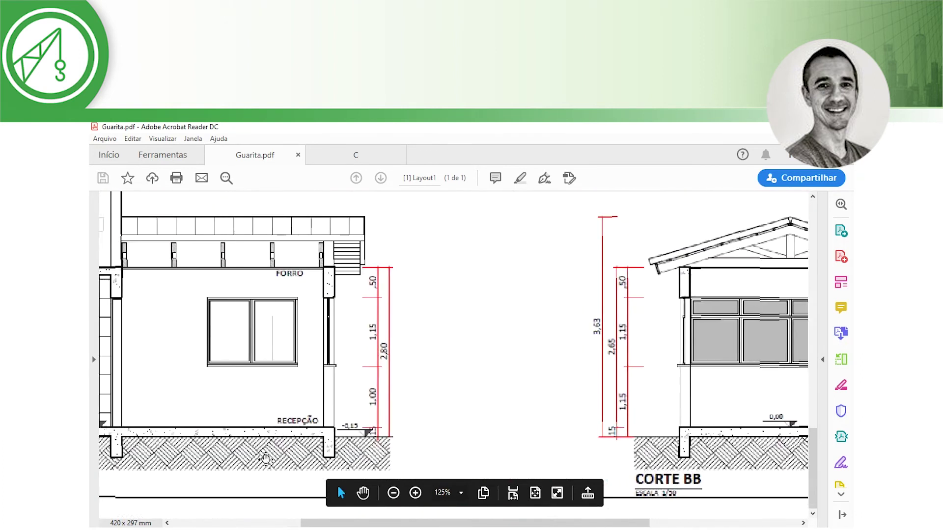
{"action": "scroll", "coordinate": [295, 451], "scroll_direction": "left", "scroll_amount": 3}
{"action": "scroll", "coordinate": [289, 442], "scroll_direction": "left", "scroll_amount": 3}
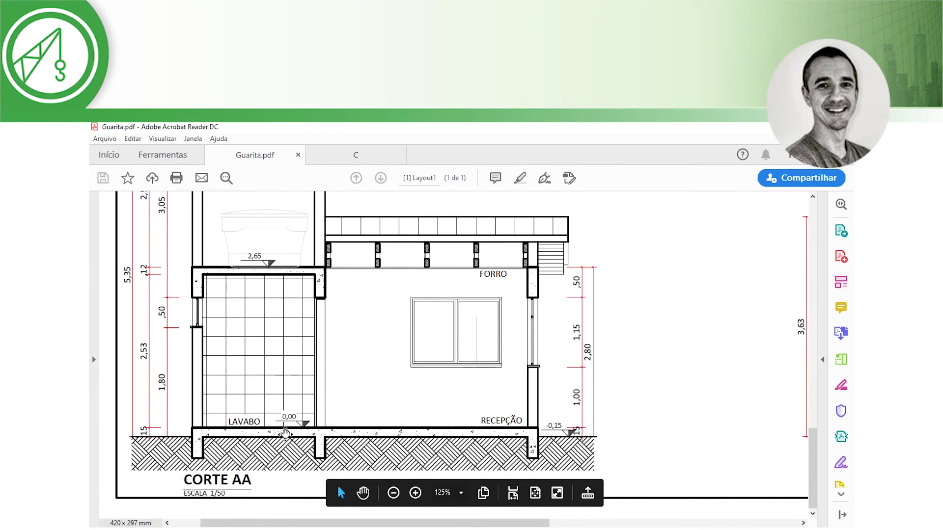
{"action": "scroll", "coordinate": [286, 436], "scroll_direction": "up", "scroll_amount": 1}
{"action": "scroll", "coordinate": [580, 416], "scroll_direction": "up", "scroll_amount": 1}
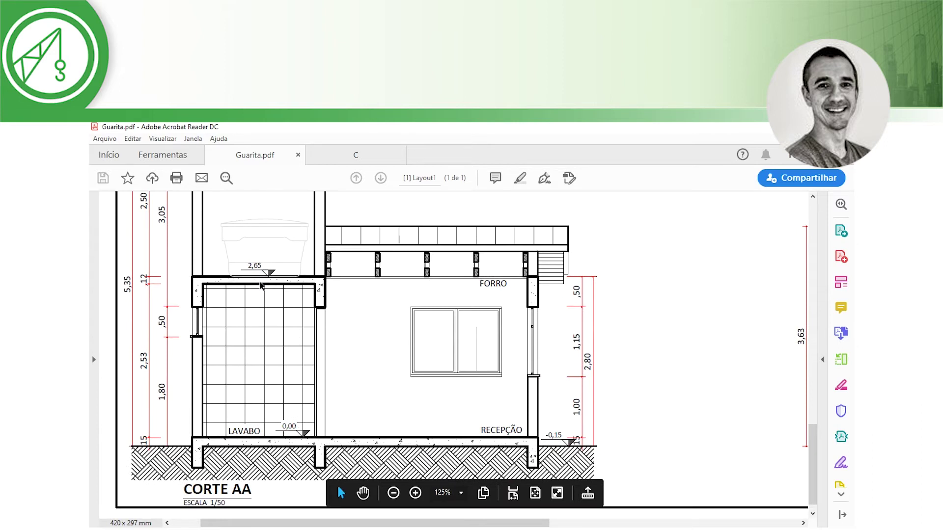
{"action": "scroll", "coordinate": [319, 276], "scroll_direction": "up", "scroll_amount": 1}
{"action": "scroll", "coordinate": [294, 270], "scroll_direction": "up", "scroll_amount": 3}
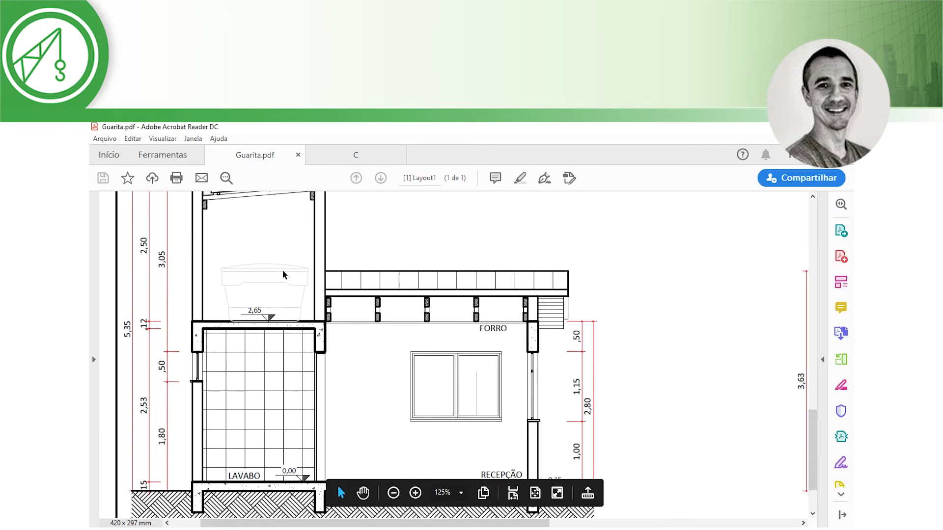
{"action": "scroll", "coordinate": [282, 260], "scroll_direction": "up", "scroll_amount": 3}
{"action": "scroll", "coordinate": [222, 242], "scroll_direction": "up", "scroll_amount": 2}
{"action": "scroll", "coordinate": [275, 255], "scroll_direction": "down", "scroll_amount": 2}
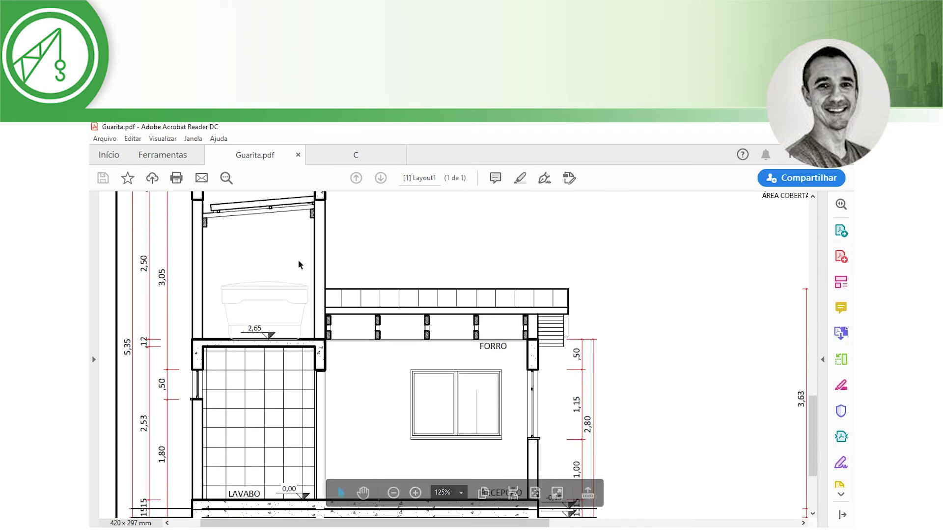
{"action": "scroll", "coordinate": [301, 265], "scroll_direction": "down", "scroll_amount": 1}
{"action": "scroll", "coordinate": [592, 456], "scroll_direction": "down", "scroll_amount": 1}
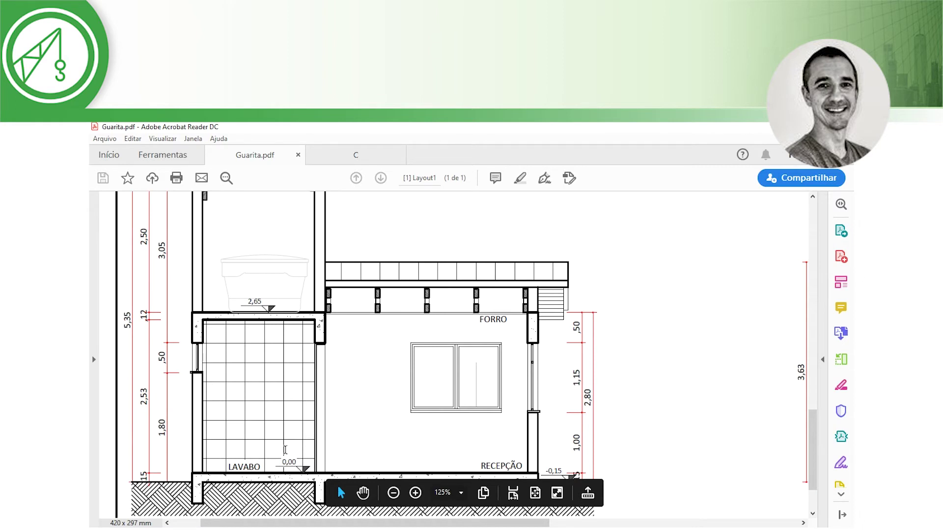
{"action": "scroll", "coordinate": [261, 433], "scroll_direction": "up", "scroll_amount": 1}
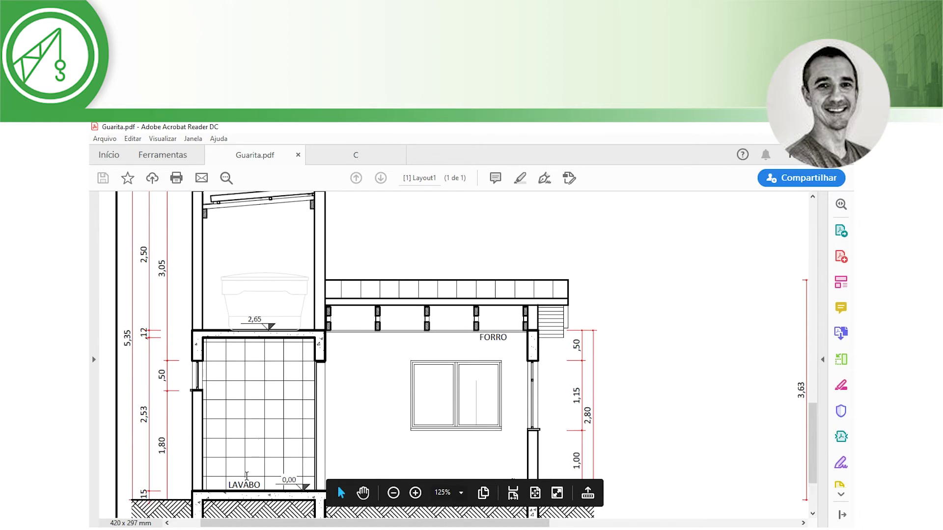
{"action": "scroll", "coordinate": [255, 455], "scroll_direction": "up", "scroll_amount": 1}
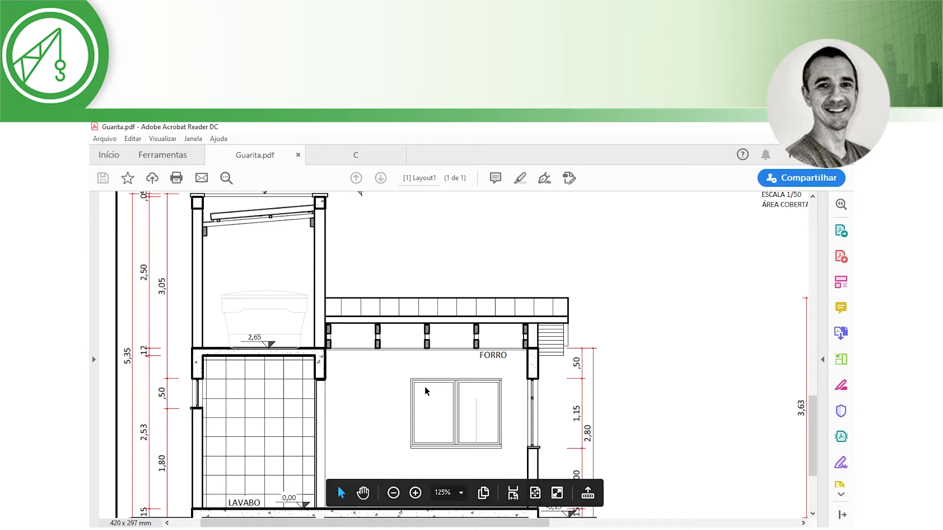
{"action": "scroll", "coordinate": [626, 459], "scroll_direction": "down", "scroll_amount": 1}
{"action": "scroll", "coordinate": [625, 454], "scroll_direction": "down", "scroll_amount": 2}
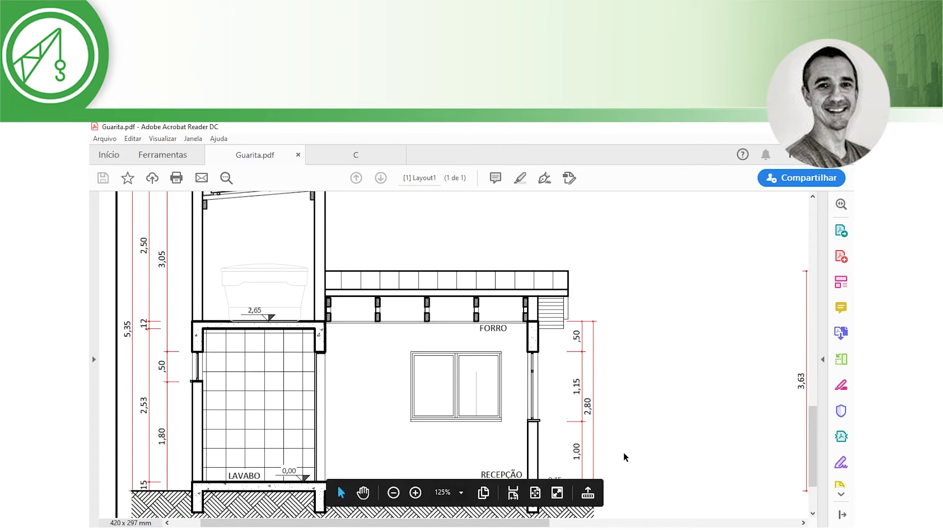
{"action": "scroll", "coordinate": [609, 462], "scroll_direction": "down", "scroll_amount": 1}
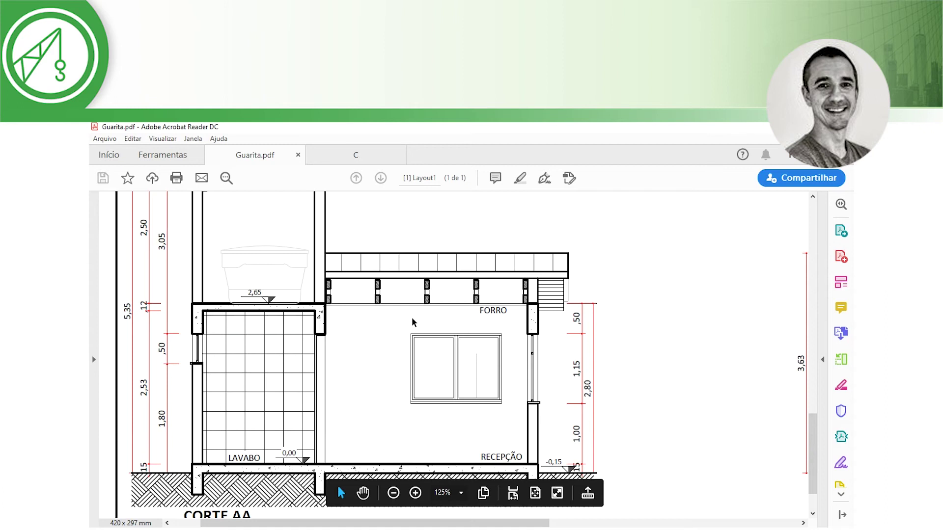
{"action": "scroll", "coordinate": [423, 324], "scroll_direction": "down", "scroll_amount": 2, "text": "ctrl"}
{"action": "scroll", "coordinate": [427, 329], "scroll_direction": "down", "scroll_amount": 1, "text": "ctrl"}
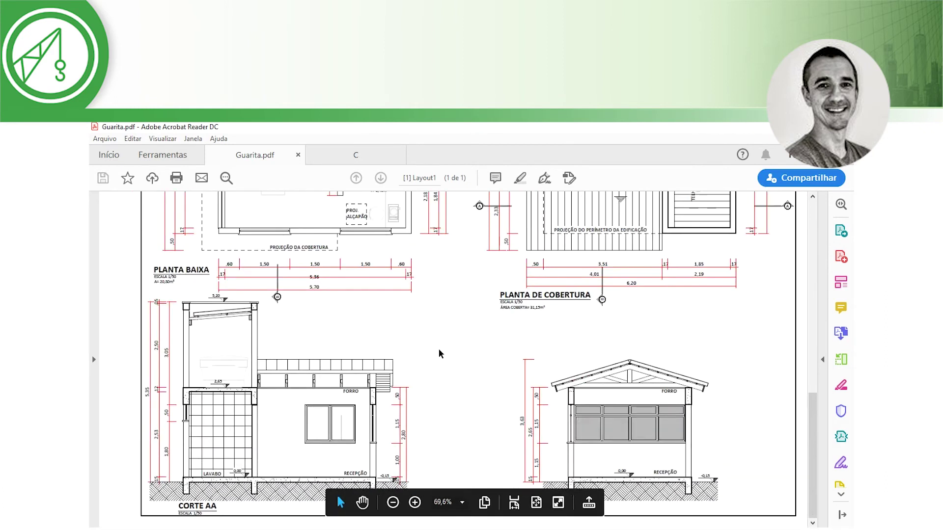
{"action": "scroll", "coordinate": [440, 353], "scroll_direction": "down", "scroll_amount": 1, "text": "ctrl"}
{"action": "key", "text": "alt+Tab"}
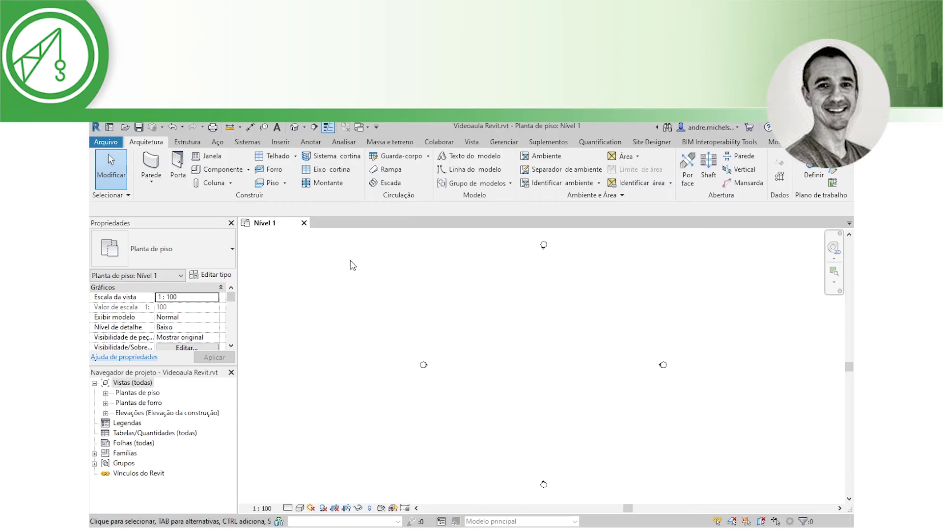
{"action": "left_click", "coordinate": [105, 393]}
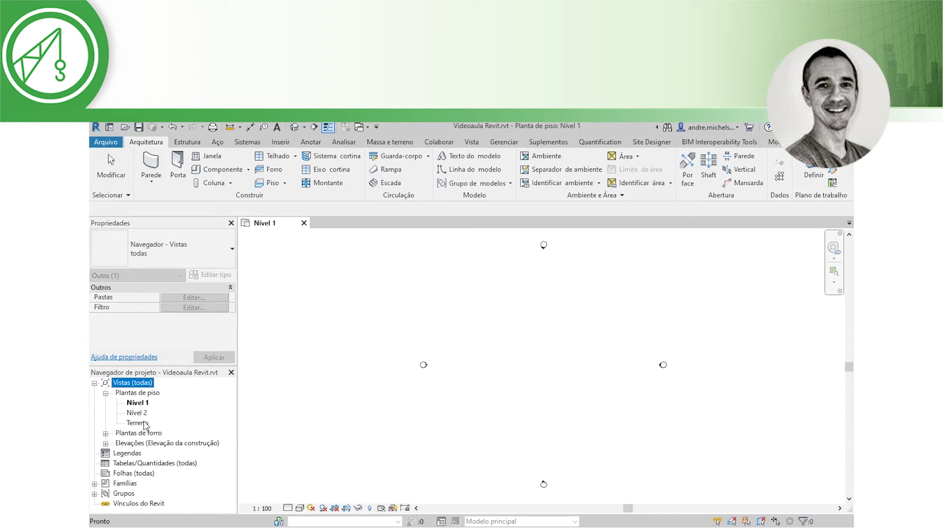
{"action": "left_click", "coordinate": [568, 464]}
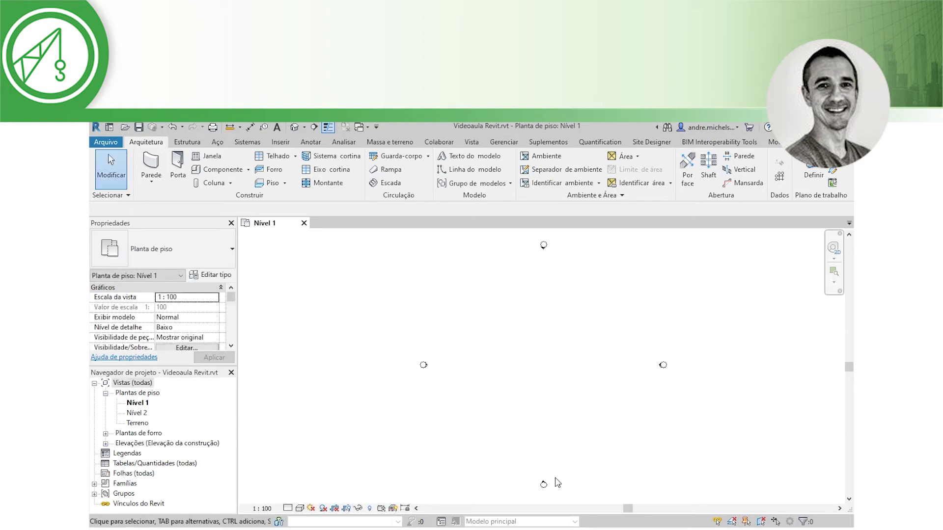
{"action": "scroll", "coordinate": [540, 484], "scroll_direction": "up", "scroll_amount": 2}
{"action": "scroll", "coordinate": [535, 479], "scroll_direction": "up", "scroll_amount": 2}
{"action": "scroll", "coordinate": [536, 480], "scroll_direction": "up", "scroll_amount": 1}
{"action": "scroll", "coordinate": [536, 479], "scroll_direction": "up", "scroll_amount": 1}
{"action": "double_click", "coordinate": [531, 472]}
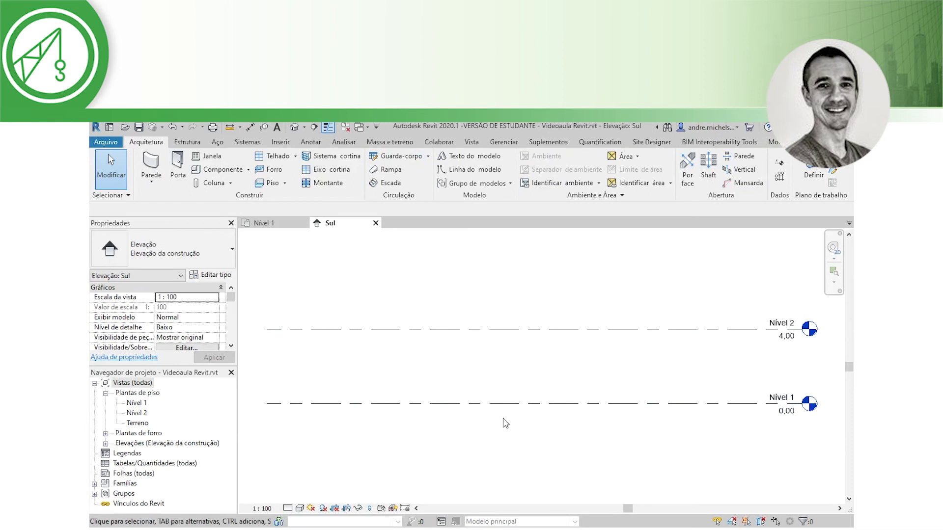
{"action": "scroll", "coordinate": [507, 431], "scroll_direction": "down", "scroll_amount": 3}
{"action": "scroll", "coordinate": [574, 392], "scroll_direction": "up", "scroll_amount": 2}
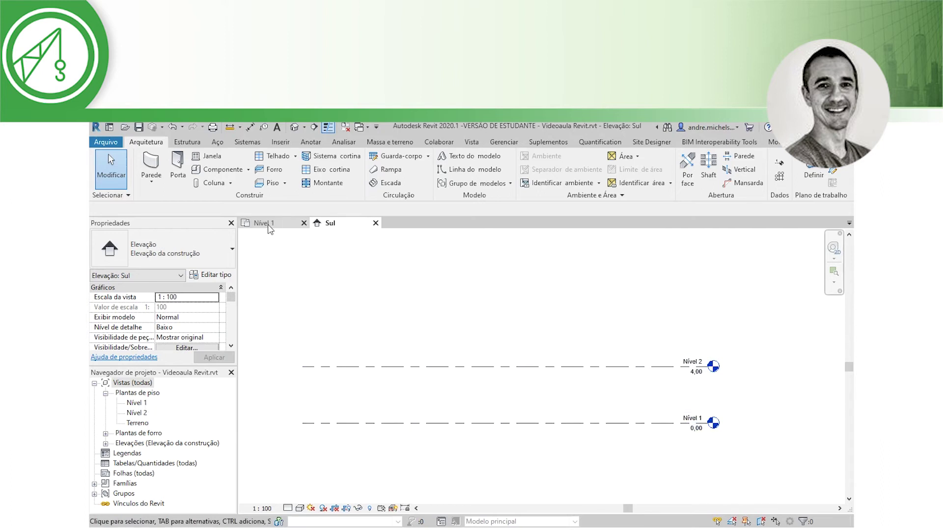
{"action": "double_click", "coordinate": [716, 369]}
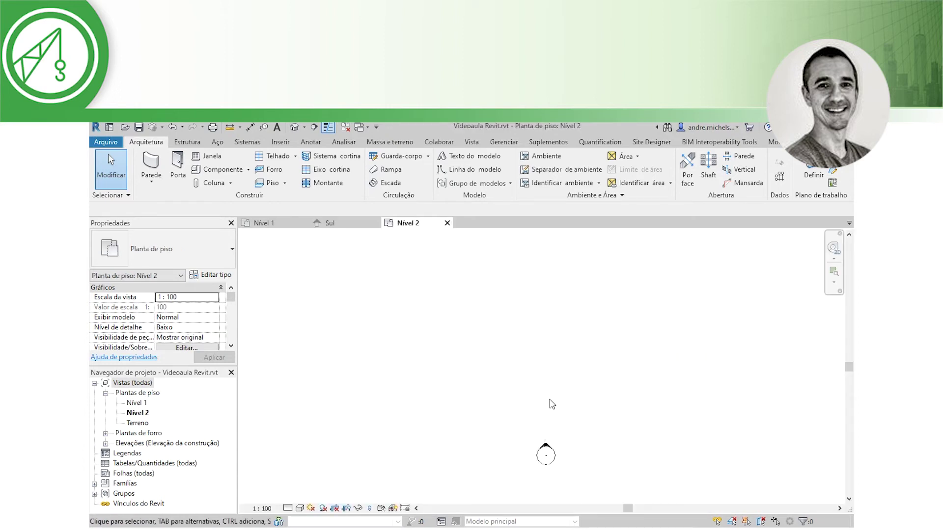
{"action": "scroll", "coordinate": [551, 404], "scroll_direction": "down", "scroll_amount": 3}
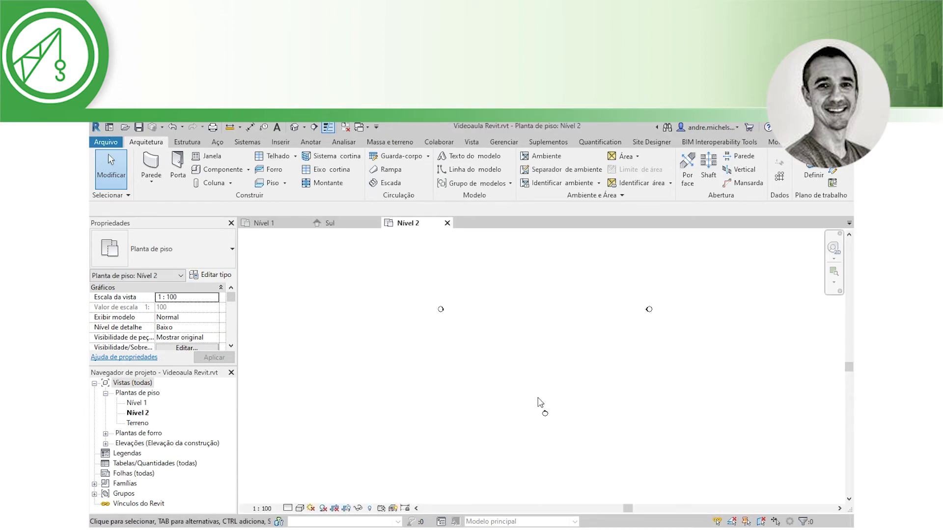
{"action": "left_click", "coordinate": [447, 223]}
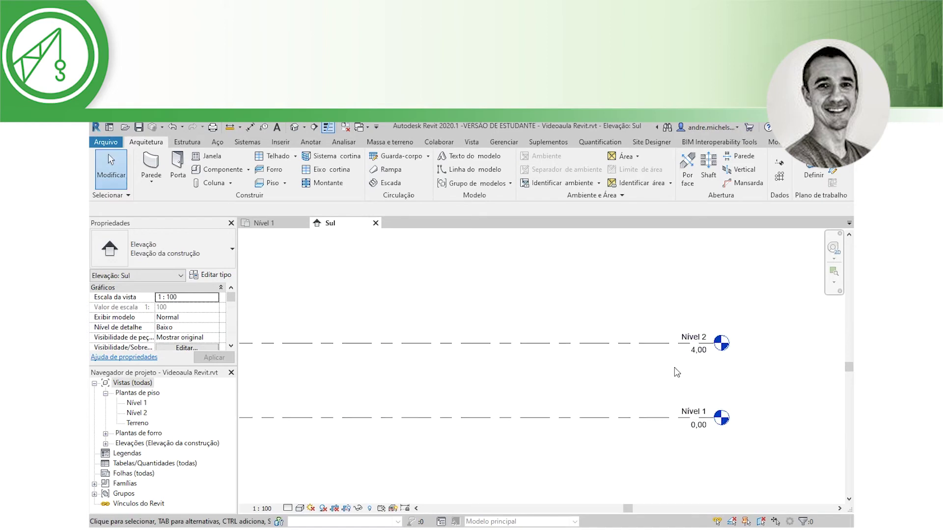
{"action": "middle_click_drag", "start_coordinate": [532, 370], "coordinate": [606, 387]}
{"action": "scroll", "coordinate": [606, 388], "scroll_direction": "down", "scroll_amount": 1}
{"action": "left_click", "coordinate": [527, 380]}
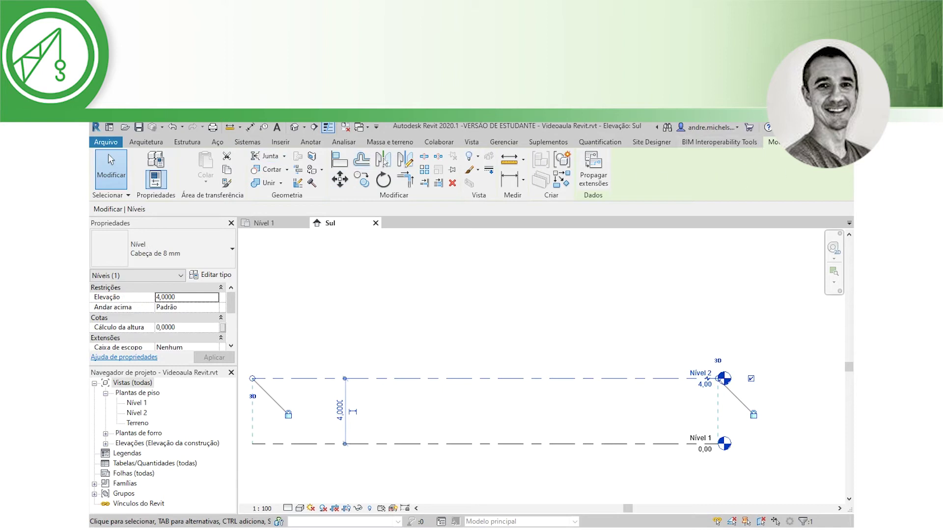
Copy Nível 2 upward to create Nível 3 above it.
{"action": "left_click", "coordinate": [366, 187]}
{"action": "scroll", "coordinate": [526, 375], "scroll_direction": "down", "scroll_amount": 1}
{"action": "left_click", "coordinate": [320, 375]}
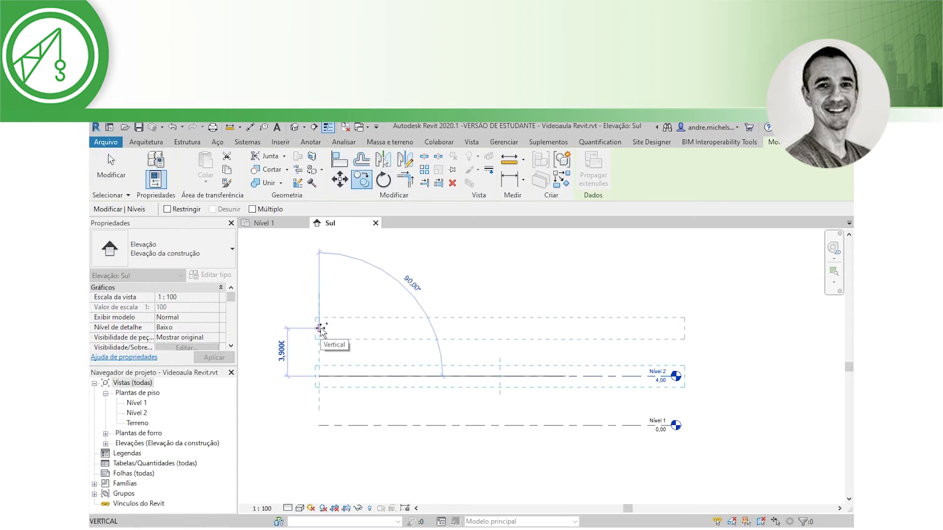
{"action": "left_click", "coordinate": [320, 329]}
{"action": "key", "text": "Escape"}
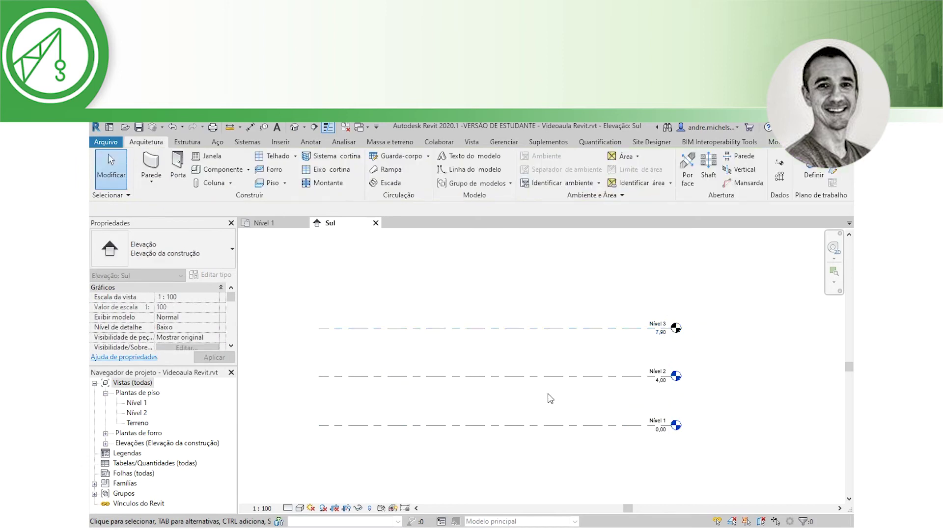
{"action": "scroll", "coordinate": [540, 388], "scroll_direction": "up", "scroll_amount": 1}
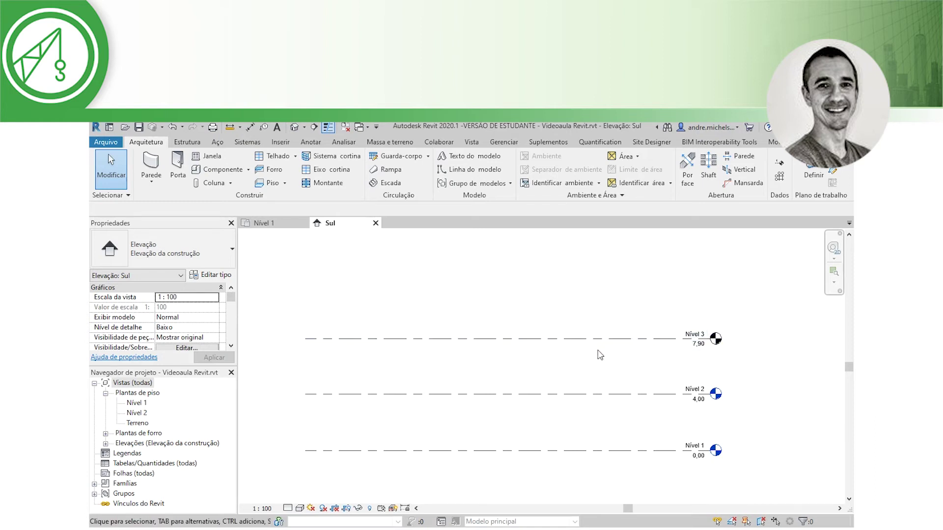
Move Nível 3 down and set its spacing above Nível 2 to 3.
{"action": "left_click", "coordinate": [572, 344]}
{"action": "left_click", "coordinate": [584, 366]}
{"action": "left_click", "coordinate": [573, 339]}
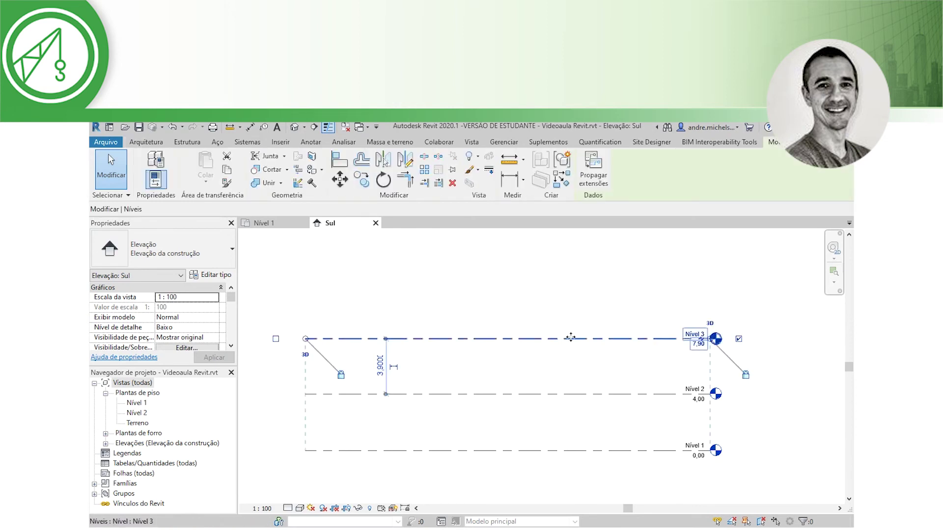
{"action": "mouse_move", "coordinate": [572, 339]}
{"action": "left_mouse_down"}
{"action": "mouse_move", "coordinate": [575, 371]}
{"action": "mouse_move", "coordinate": [571, 355]}
{"action": "left_mouse_up"}
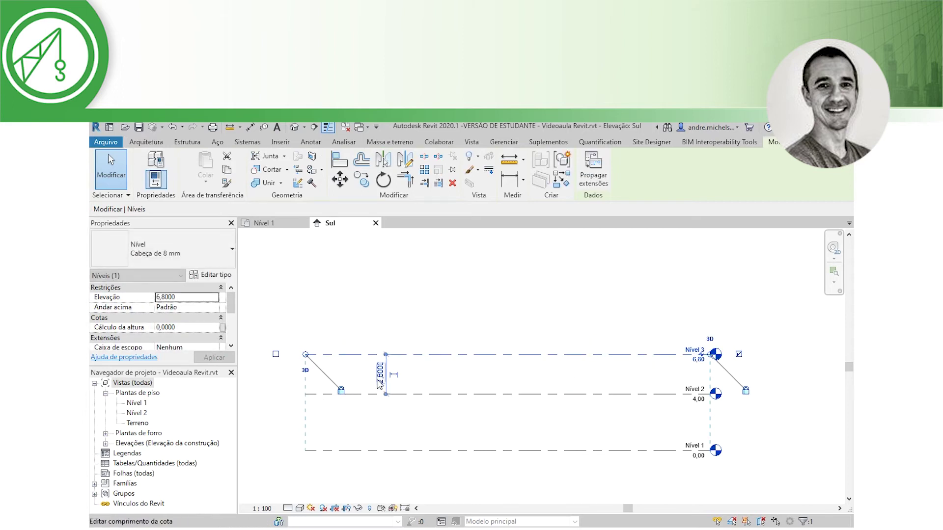
{"action": "scroll", "coordinate": [697, 362], "scroll_direction": "up", "scroll_amount": 2}
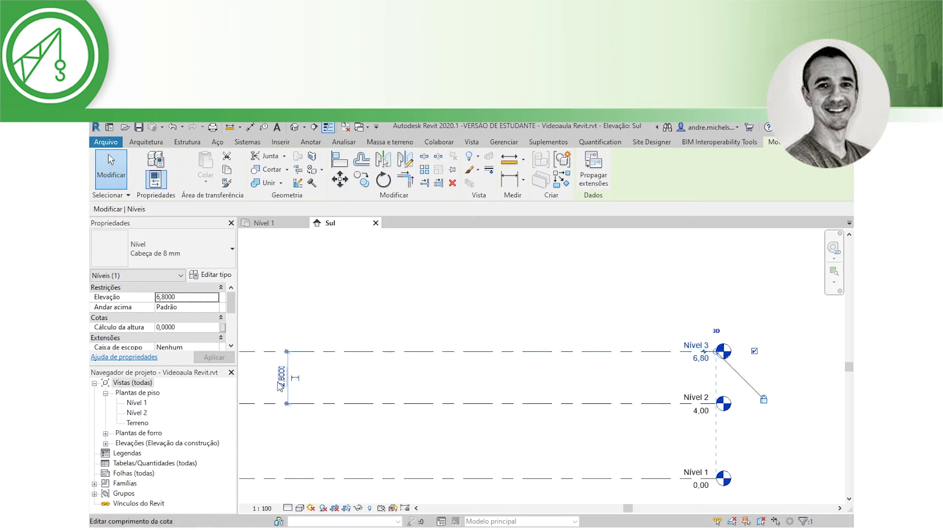
{"action": "mouse_move", "coordinate": [381, 389]}
{"action": "middle_mouse_down"}
{"action": "mouse_move", "coordinate": [492, 385]}
{"action": "mouse_move", "coordinate": [421, 378]}
{"action": "middle_mouse_up"}
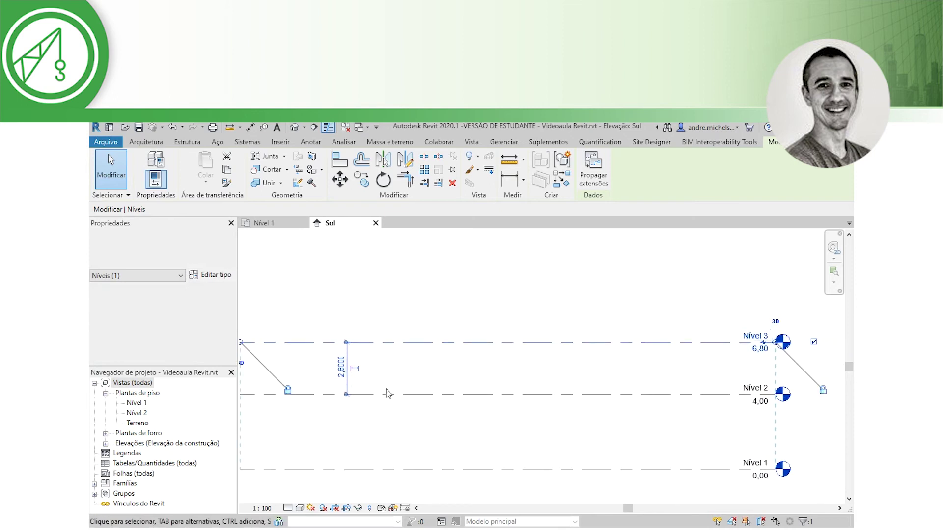
{"action": "left_click", "coordinate": [346, 374]}
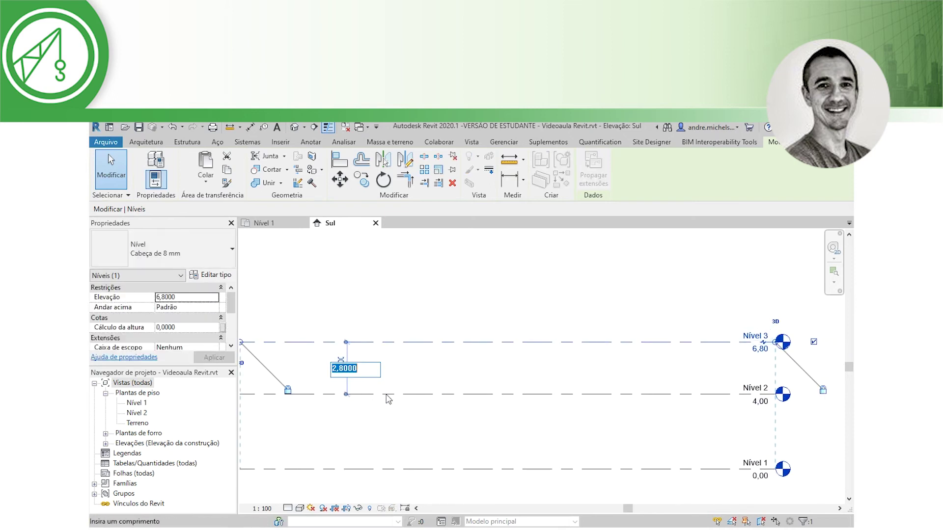
{"action": "type", "text": "3"}
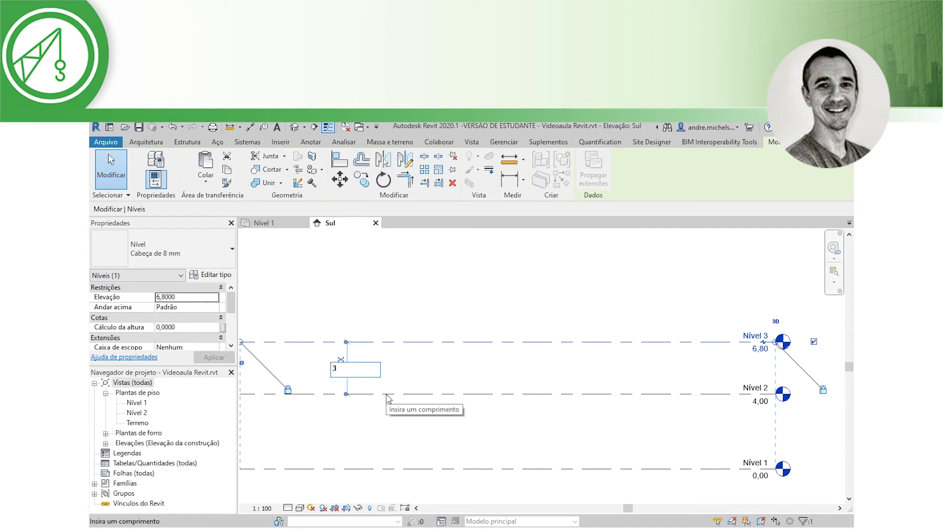
{"action": "key", "text": "Return"}
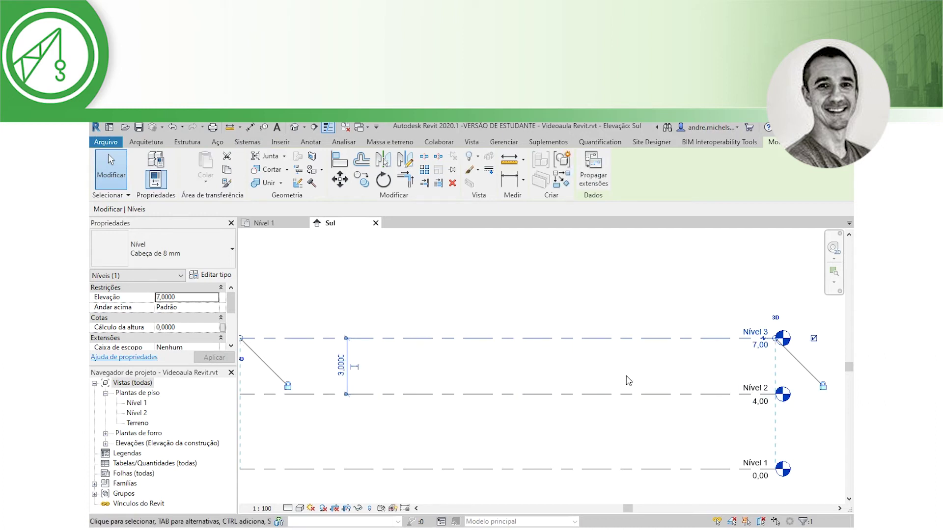
Set Nível 3's elevation label to 7,45.
{"action": "left_click", "coordinate": [756, 350]}
{"action": "left_click_drag", "start_coordinate": [746, 347], "coordinate": [731, 347]}
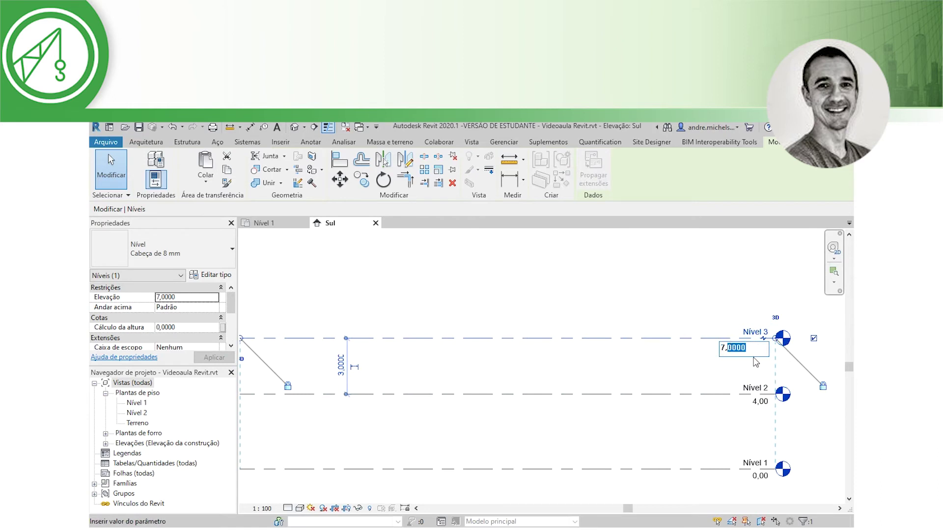
{"action": "type", "text": "45"}
{"action": "key", "text": "Return"}
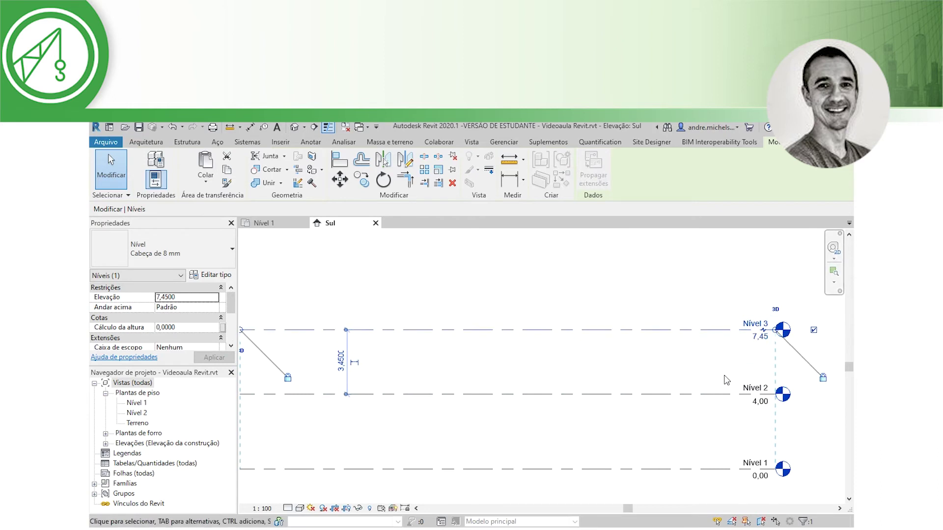
{"action": "left_click", "coordinate": [717, 430]}
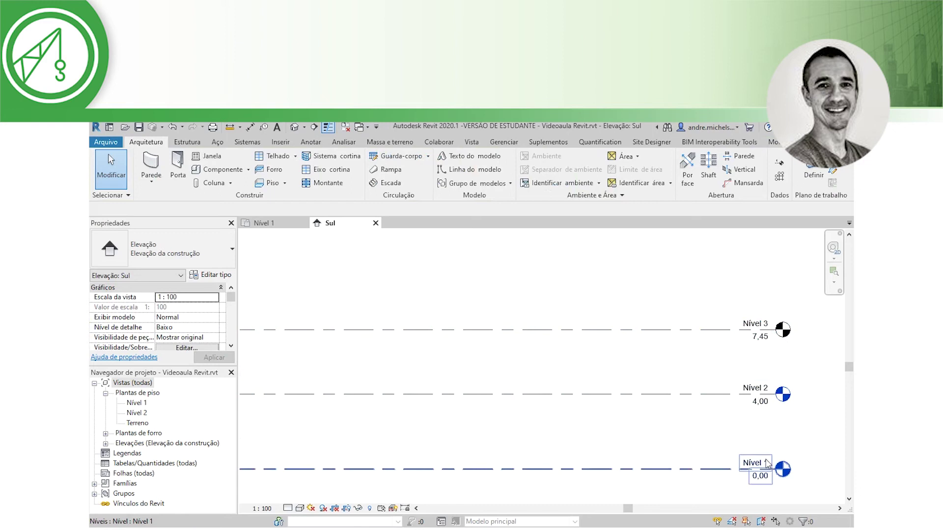
Change Nível 2's elevation label from 4,00 to 2,65.
{"action": "left_click", "coordinate": [714, 397]}
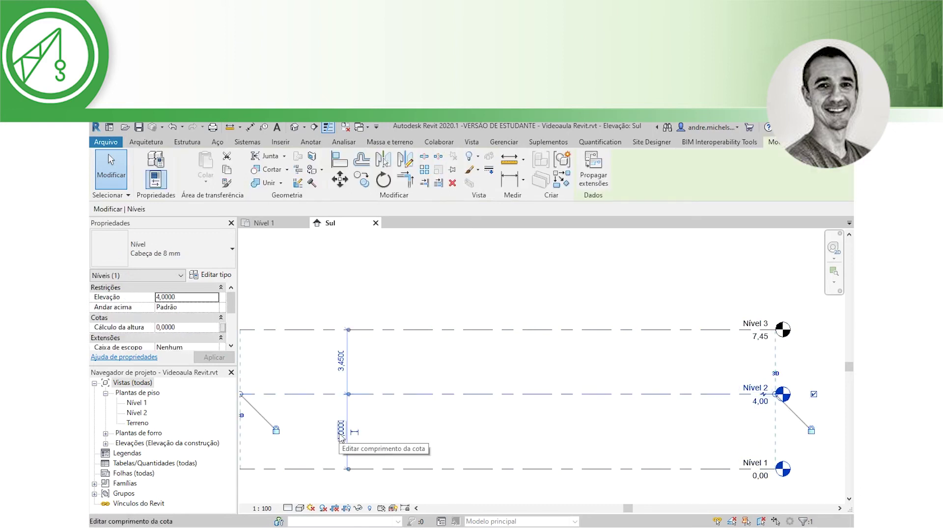
{"action": "left_click", "coordinate": [759, 402]}
{"action": "type", "text": "2,65"}
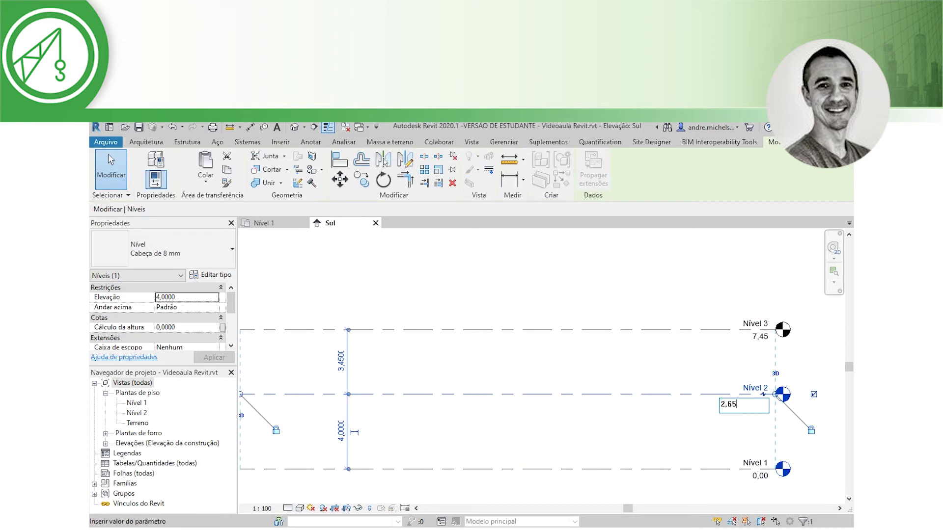
{"action": "key", "text": "Return"}
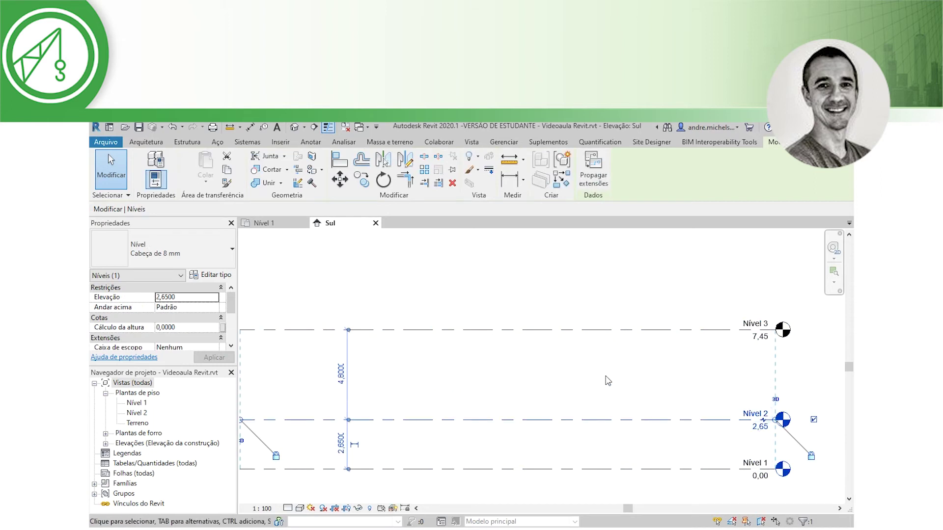
{"action": "left_click", "coordinate": [606, 380]}
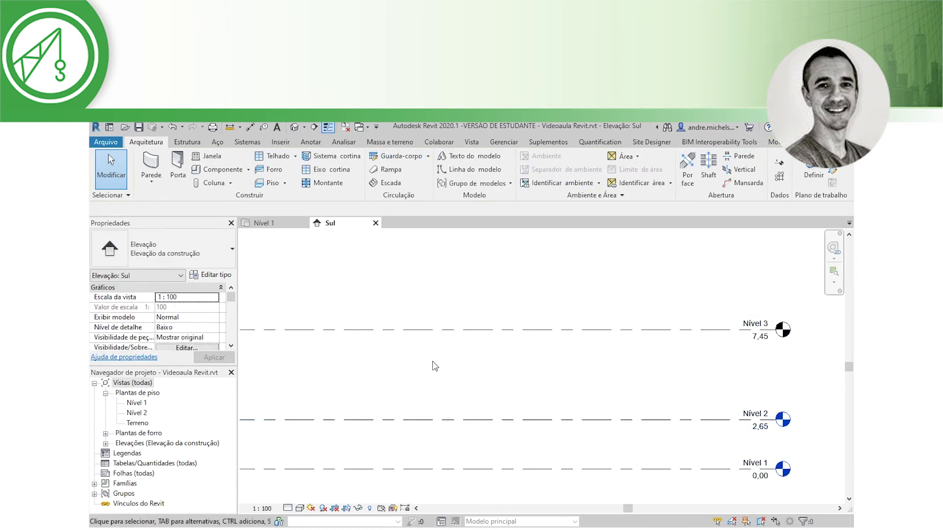
{"action": "scroll", "coordinate": [496, 354], "scroll_direction": "down", "scroll_amount": 1}
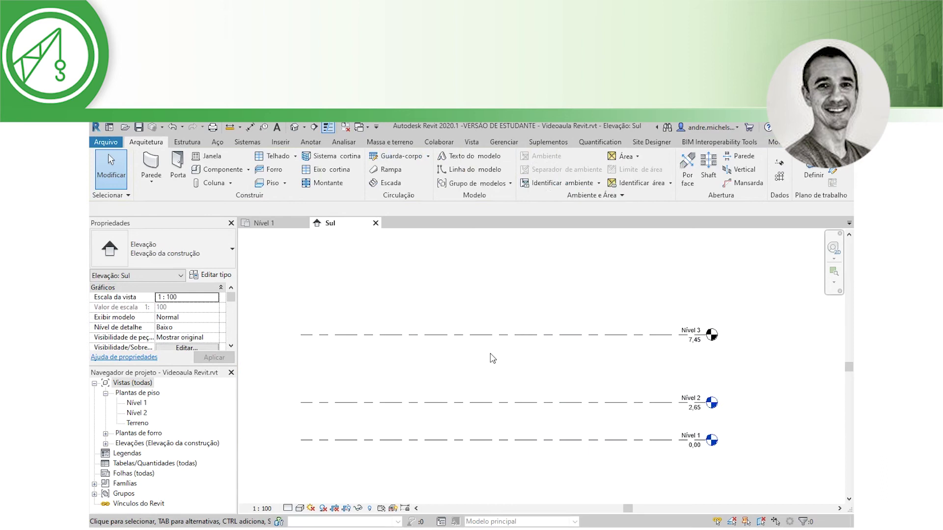
{"action": "scroll", "coordinate": [707, 377], "scroll_direction": "up", "scroll_amount": 1}
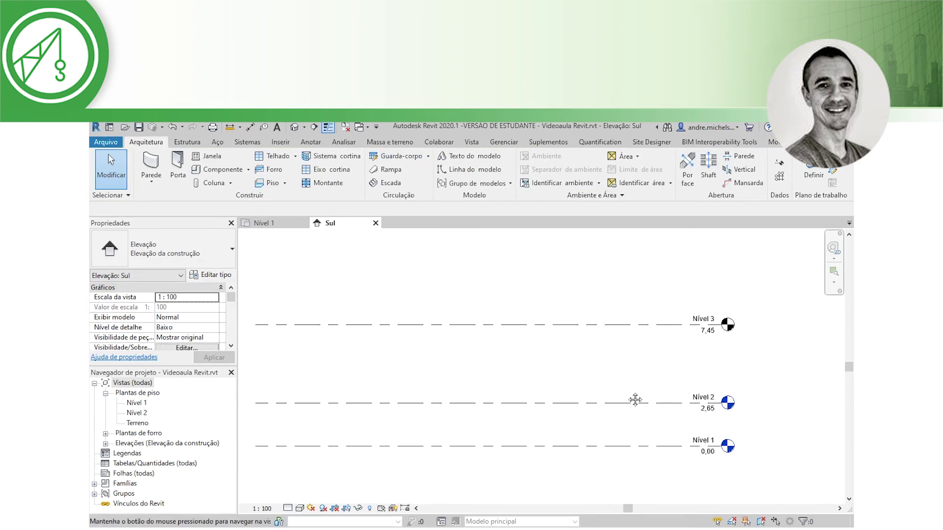
{"action": "left_click", "coordinate": [603, 413]}
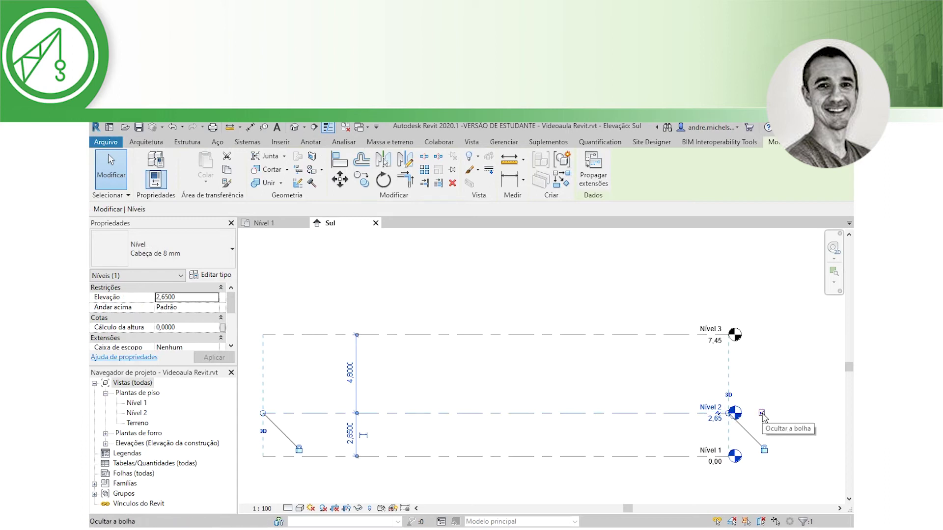
Toggle Nível 2's level head bubbles, leaving the 2,65 head shown at the right end.
{"action": "left_click", "coordinate": [761, 414]}
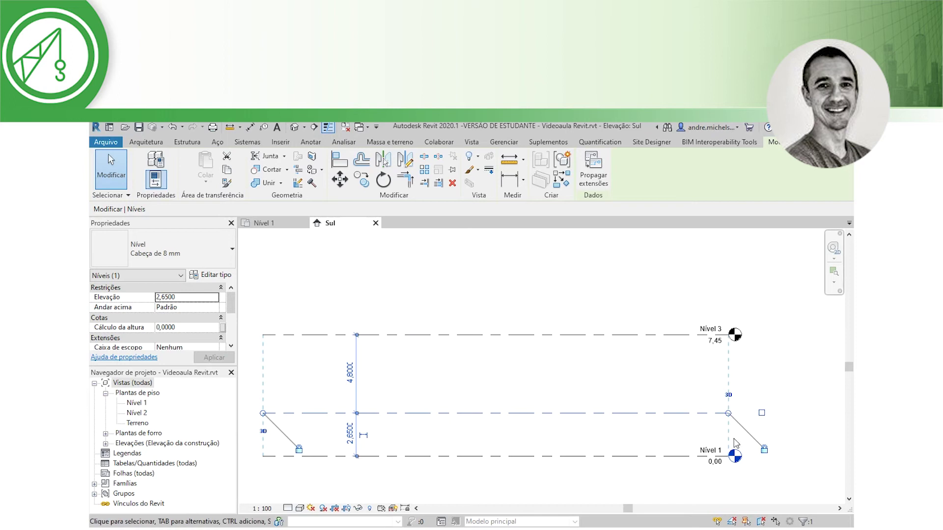
{"action": "middle_click_drag", "start_coordinate": [549, 396], "coordinate": [584, 368]}
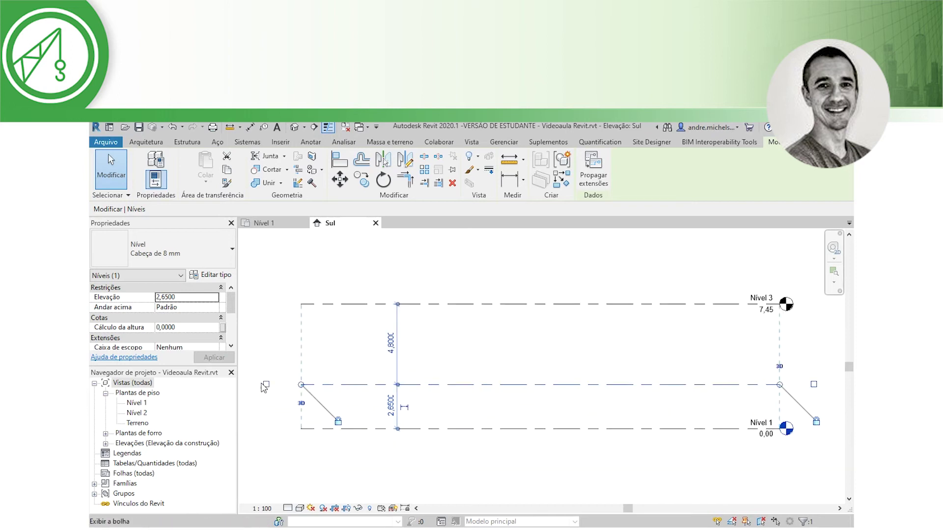
{"action": "left_click", "coordinate": [265, 385]}
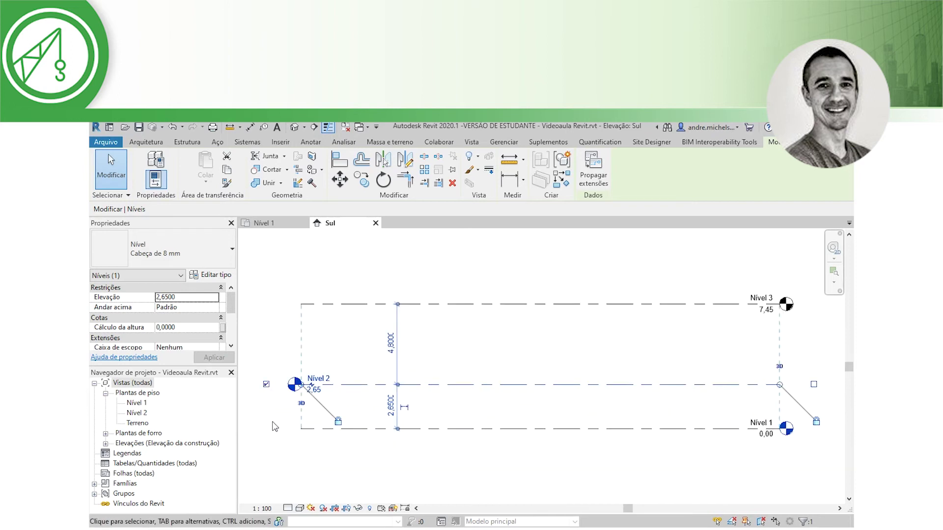
{"action": "left_click", "coordinate": [267, 385]}
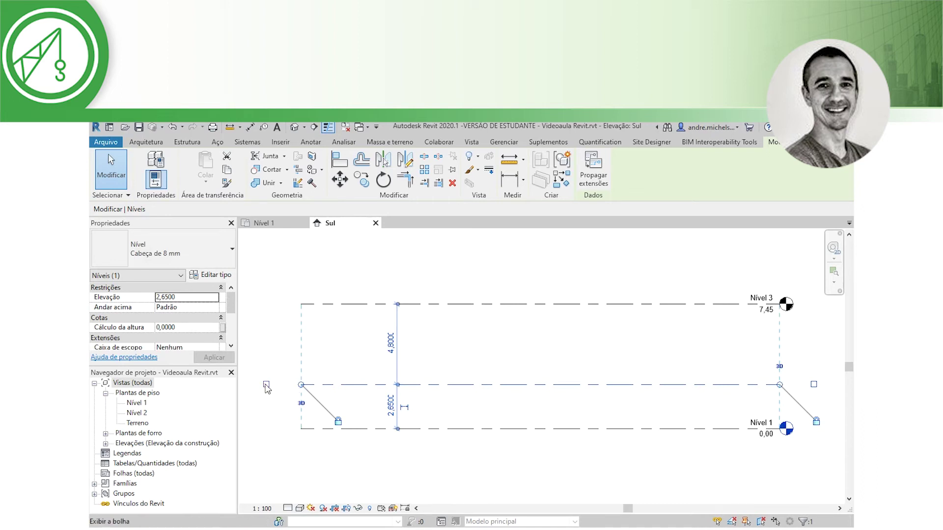
{"action": "left_click", "coordinate": [648, 404]}
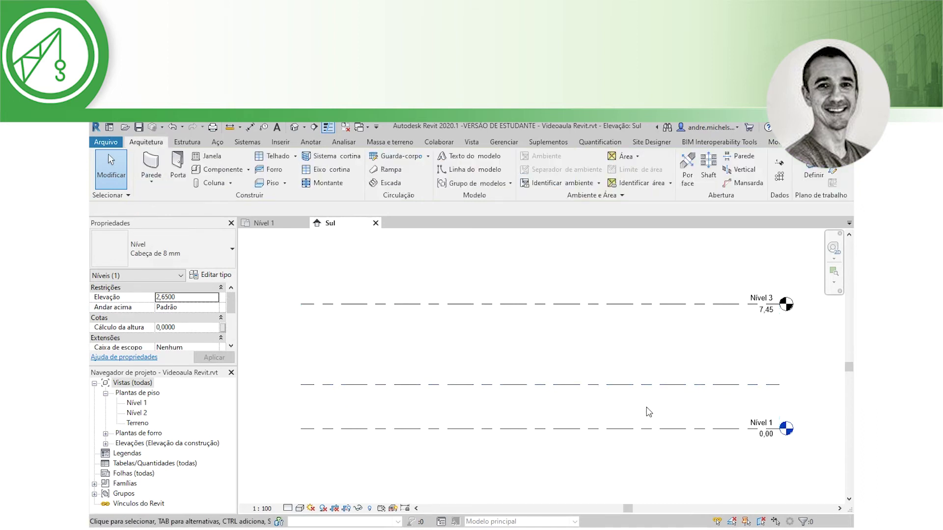
{"action": "left_click", "coordinate": [626, 392]}
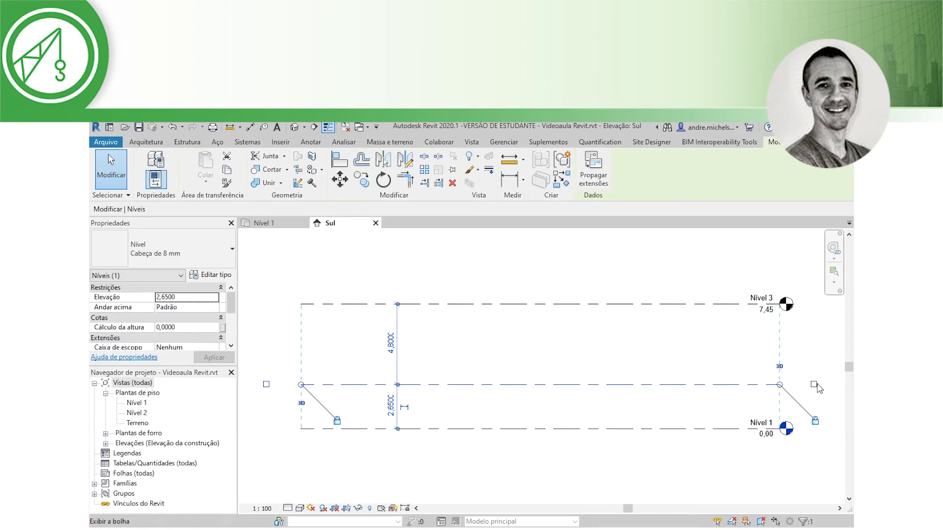
{"action": "left_click", "coordinate": [813, 385]}
{"action": "left_click", "coordinate": [625, 451]}
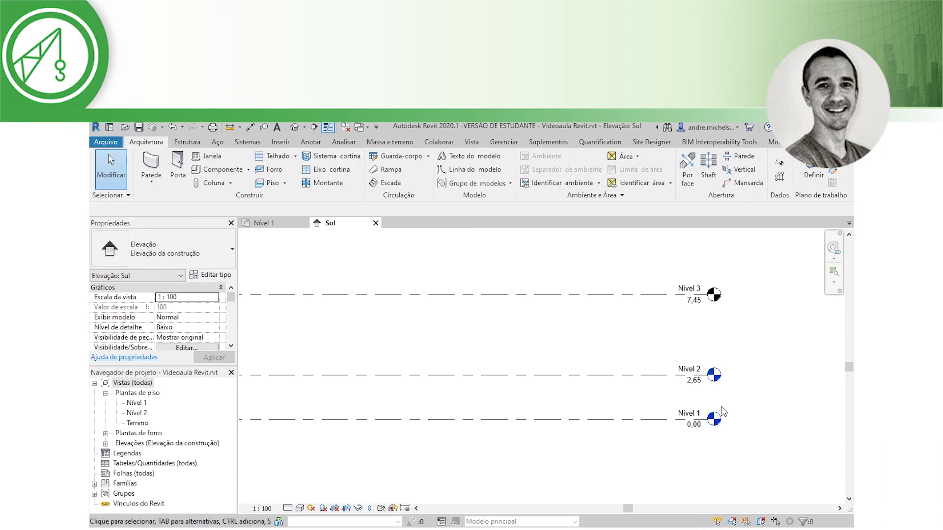
{"action": "scroll", "coordinate": [638, 442], "scroll_direction": "up", "scroll_amount": 1}
{"action": "left_click", "coordinate": [647, 282]}
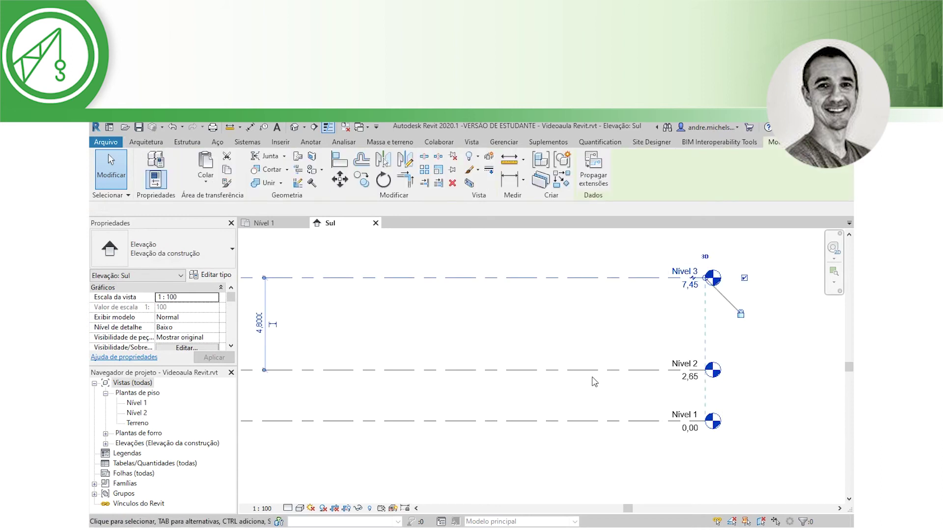
Change the 4,800 spacing between Nível 3 and Nível 2 to 1, placing Nível 3 at 3,65.
{"action": "scroll", "coordinate": [639, 345], "scroll_direction": "down", "scroll_amount": 1}
{"action": "scroll", "coordinate": [632, 344], "scroll_direction": "down", "scroll_amount": 1}
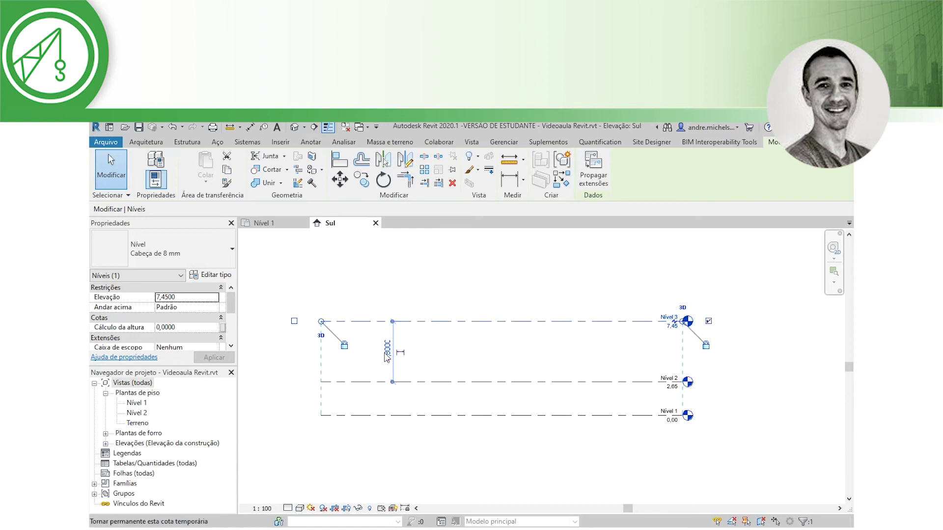
{"action": "left_click", "coordinate": [388, 351]}
{"action": "type", "text": "1"}
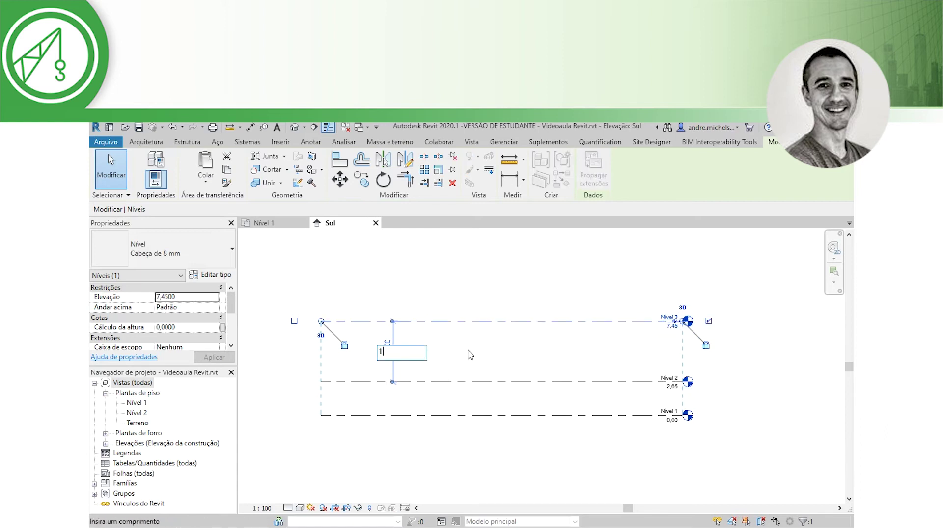
{"action": "key", "text": "Return"}
{"action": "key", "text": "Escape"}
{"action": "scroll", "coordinate": [707, 383], "scroll_direction": "up", "scroll_amount": 3}
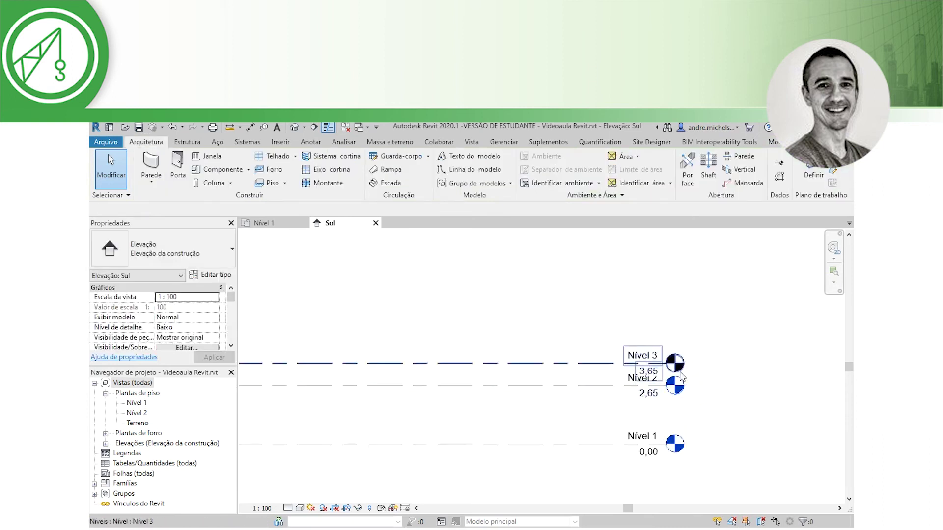
Offset Nível 3's level head upward with an elbow so it clears Nível 2.
{"action": "left_click", "coordinate": [592, 364]}
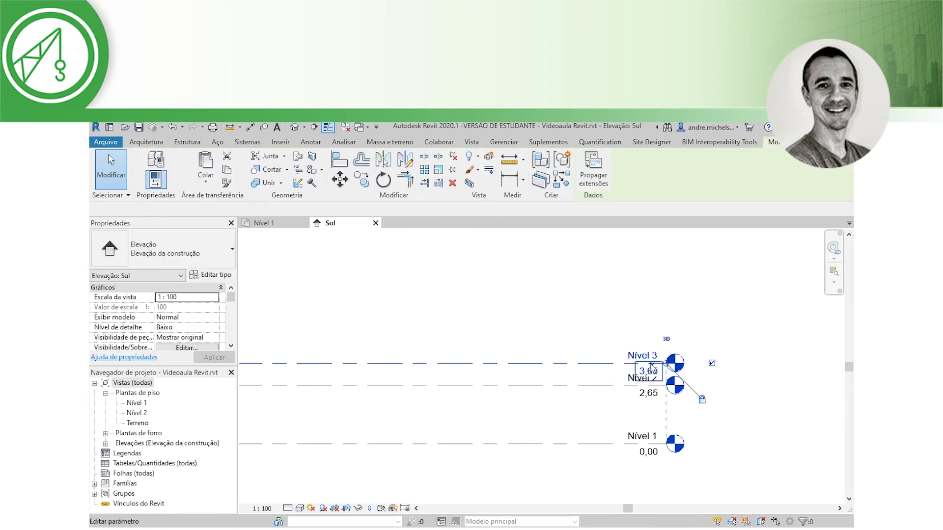
{"action": "left_click", "coordinate": [712, 364]}
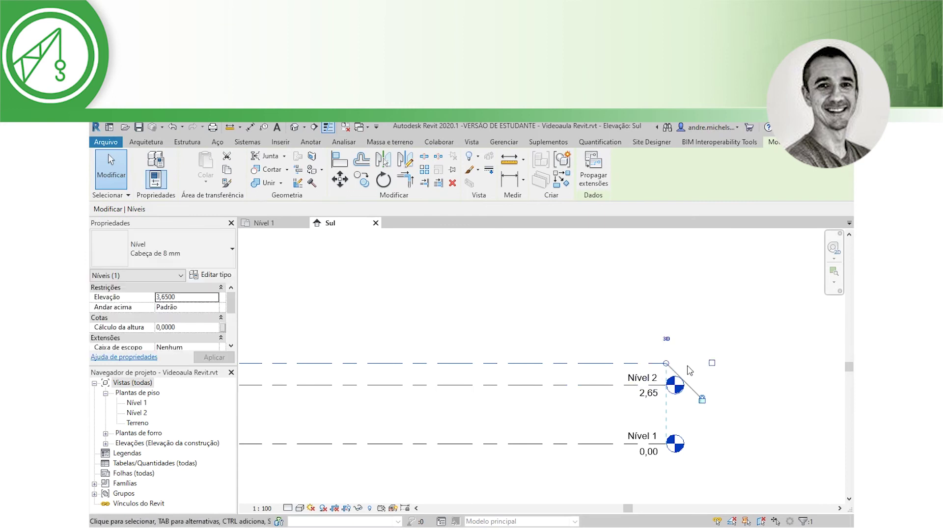
{"action": "left_click", "coordinate": [712, 364]}
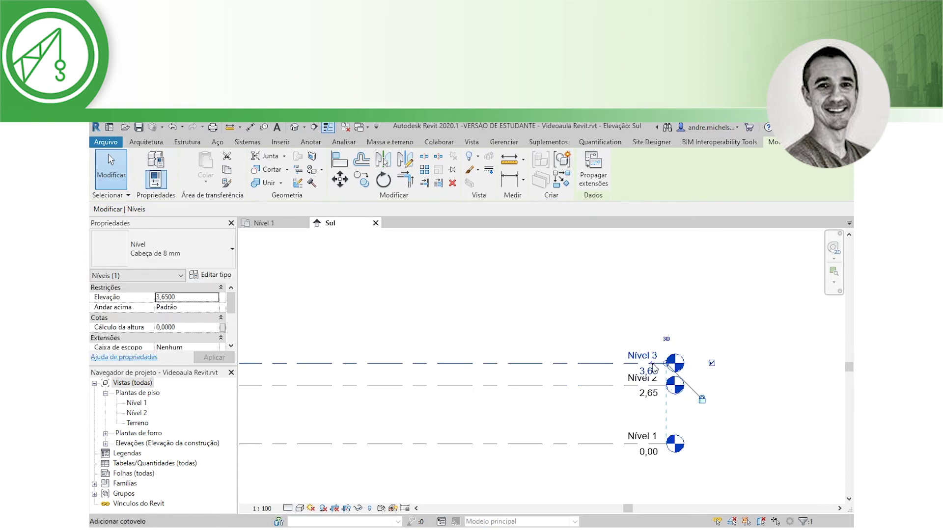
{"action": "mouse_move", "coordinate": [652, 370]}
{"action": "left_mouse_down"}
{"action": "mouse_move", "coordinate": [654, 382]}
{"action": "mouse_move", "coordinate": [655, 335]}
{"action": "left_mouse_up"}
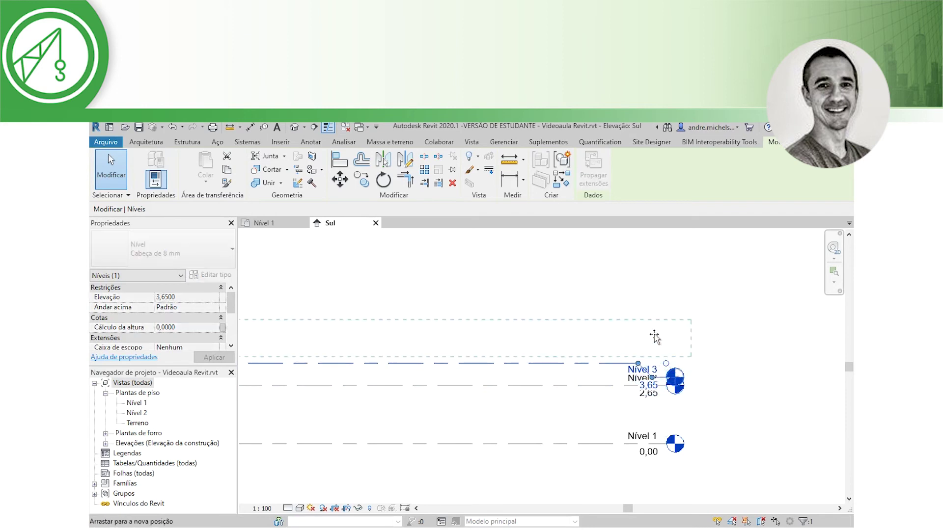
{"action": "left_click", "coordinate": [740, 335]}
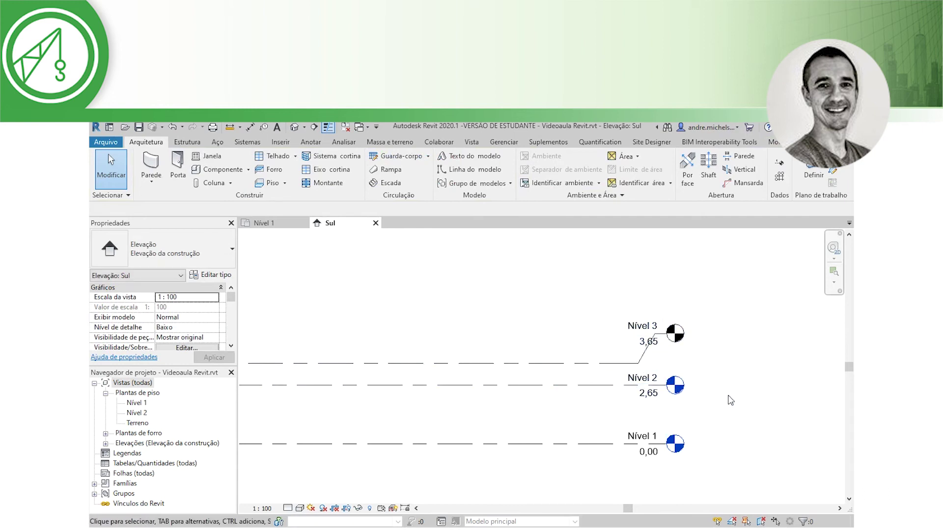
{"action": "scroll", "coordinate": [730, 400], "scroll_direction": "down", "scroll_amount": 3}
{"action": "scroll", "coordinate": [663, 377], "scroll_direction": "up", "scroll_amount": 1}
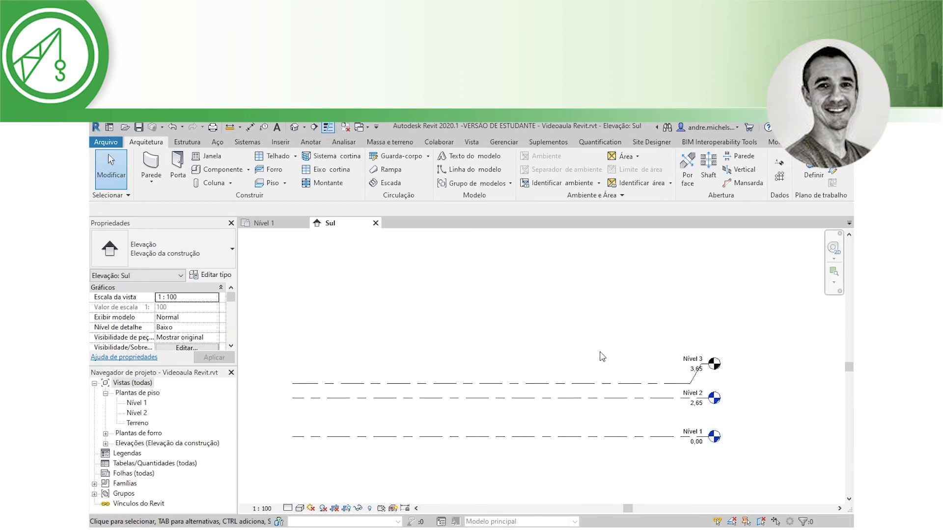
Delete Nível 3, then cancel the attempted deletion of Nível 2.
{"action": "left_click", "coordinate": [565, 385]}
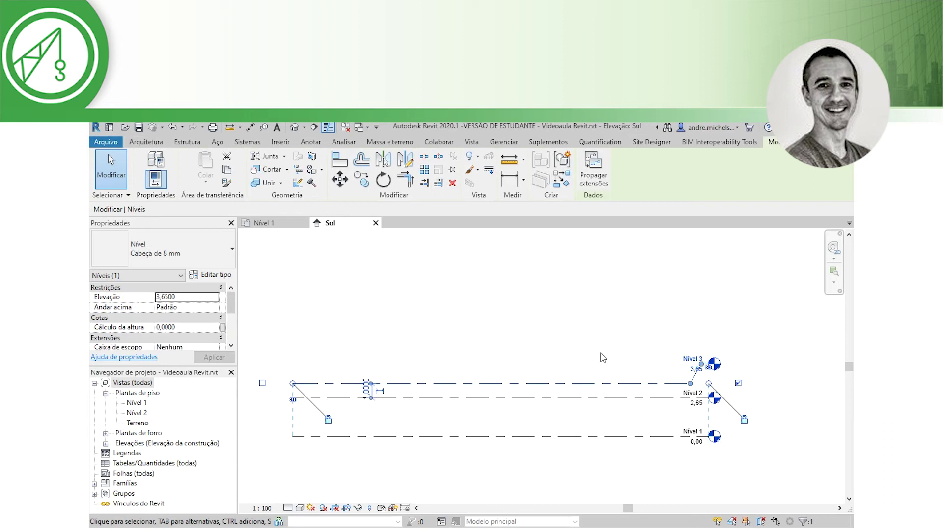
{"action": "key", "text": "Delete"}
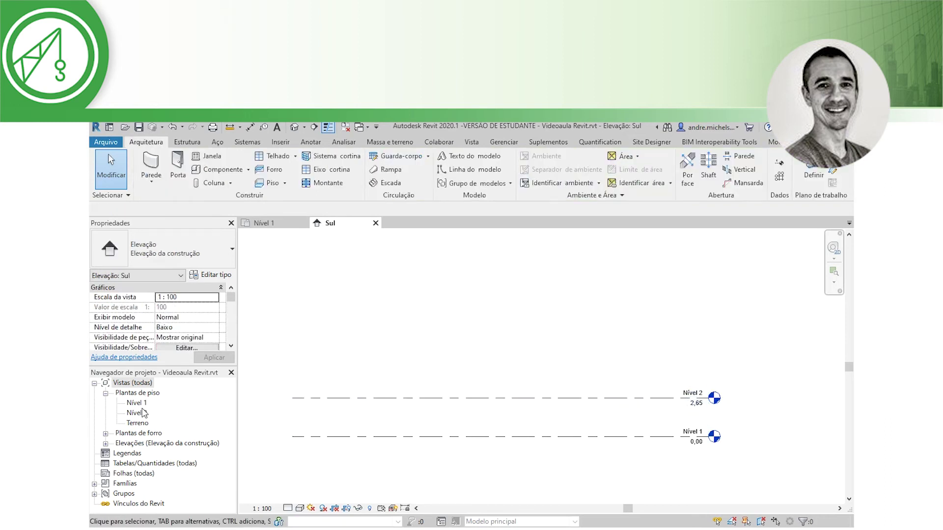
{"action": "left_click", "coordinate": [451, 398]}
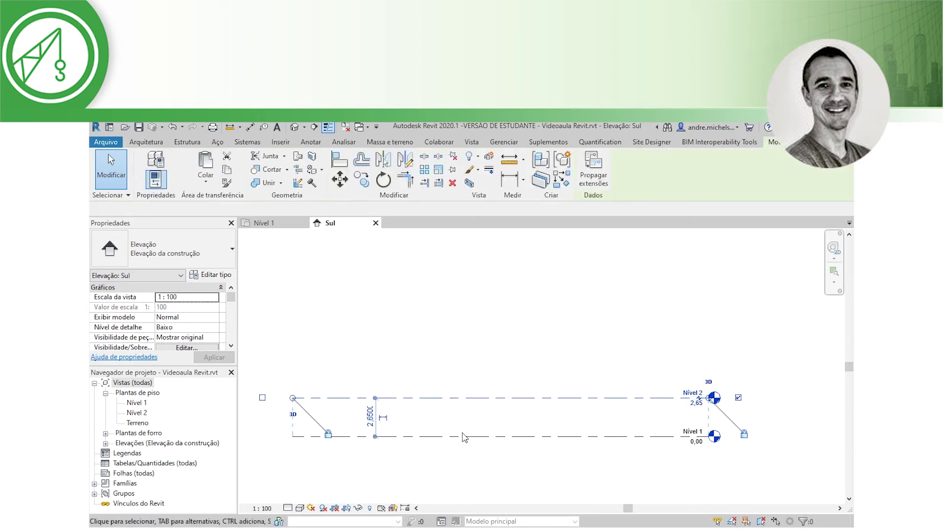
{"action": "key", "text": "Delete"}
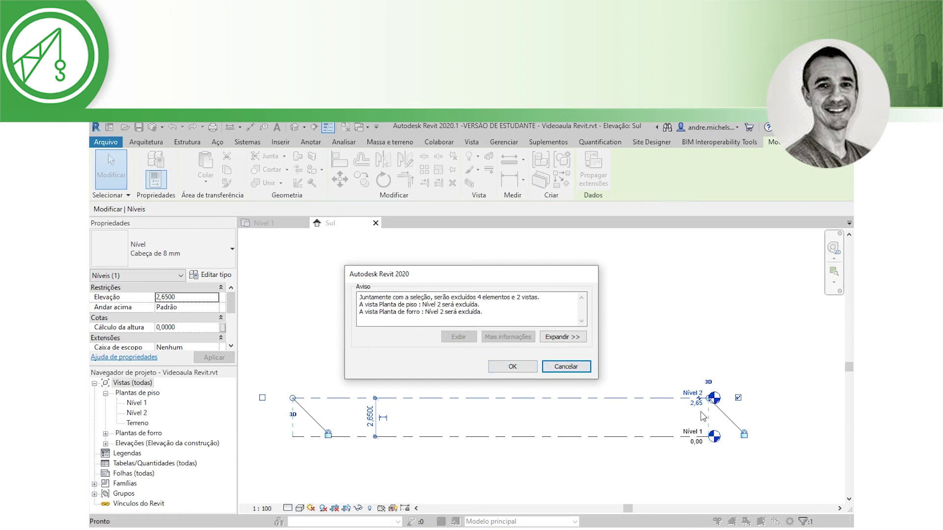
{"action": "left_click", "coordinate": [566, 367]}
{"action": "key", "text": "Escape"}
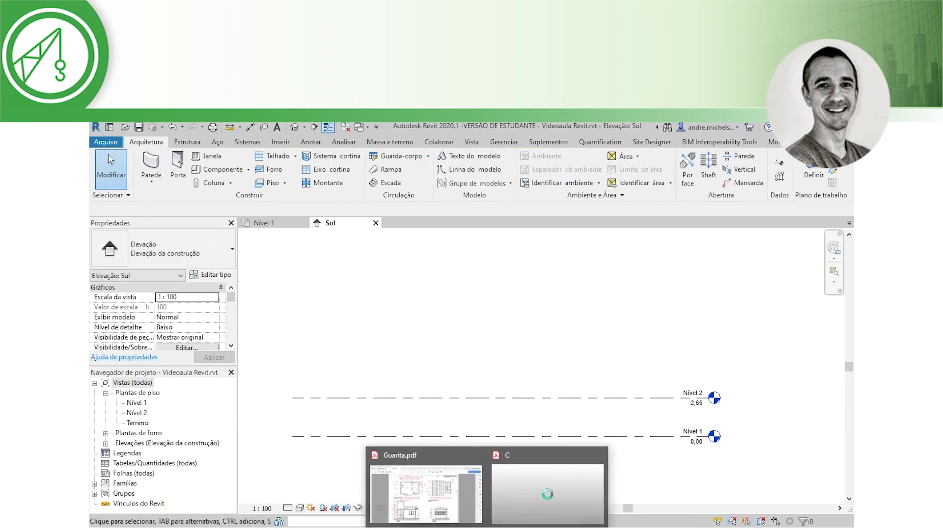
{"action": "left_click", "coordinate": [425, 491]}
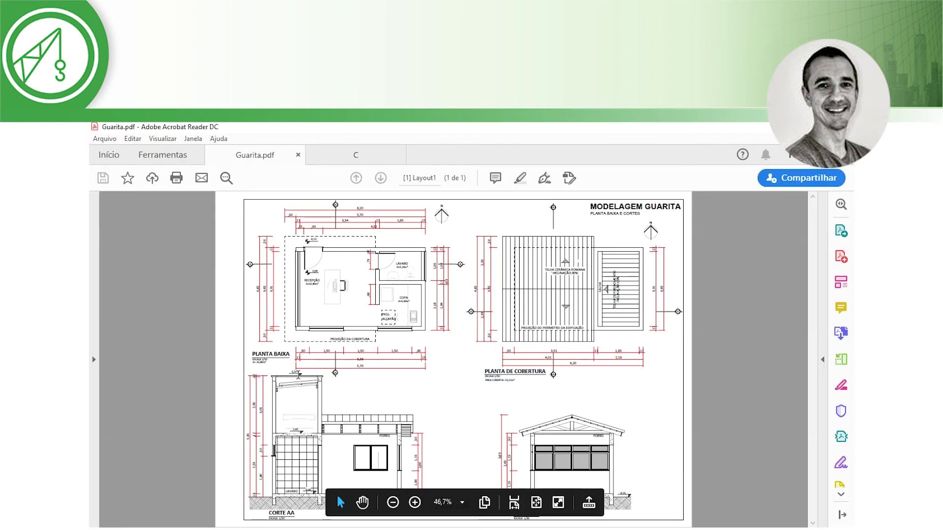
{"action": "scroll", "coordinate": [298, 374], "scroll_direction": "up", "scroll_amount": 4, "text": "ctrl"}
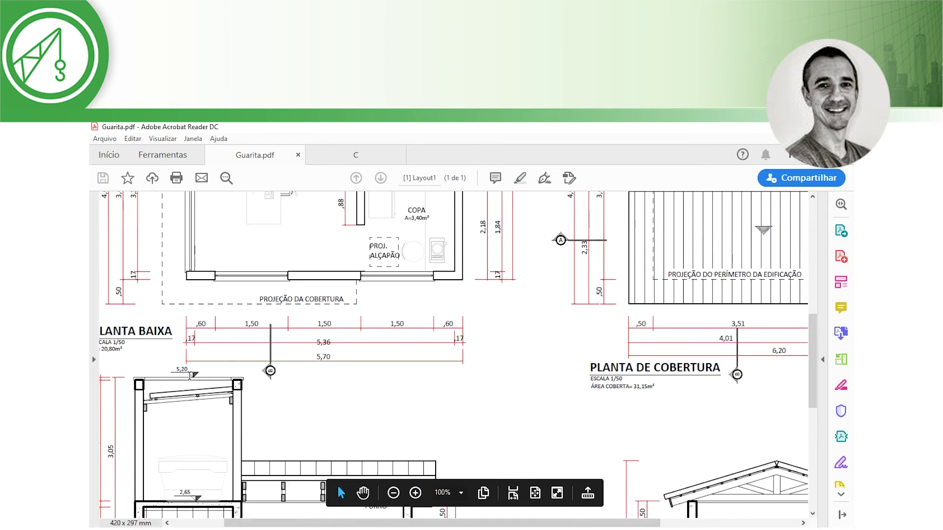
{"action": "key", "text": "ctrl+0"}
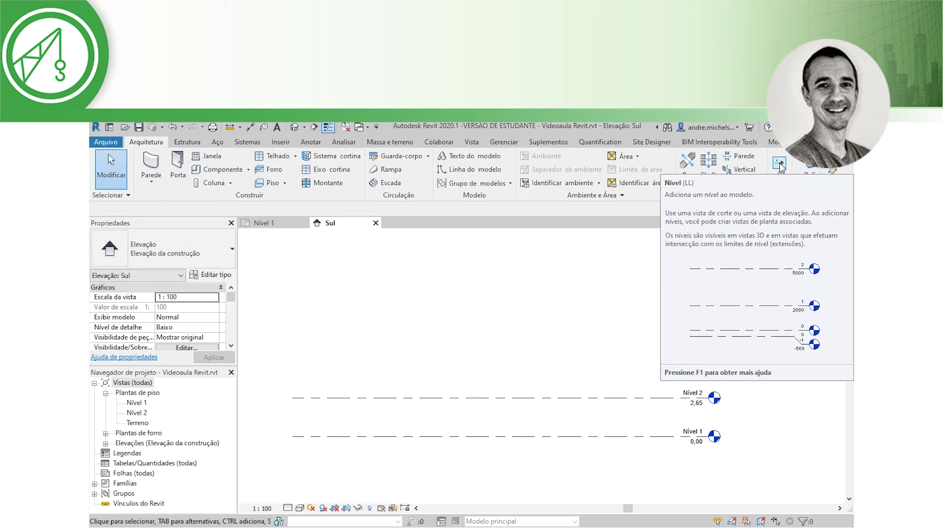
Draw a new level, Nível 4, at 6,35 above Nível 2 and exit level placement.
{"action": "left_click", "coordinate": [779, 163]}
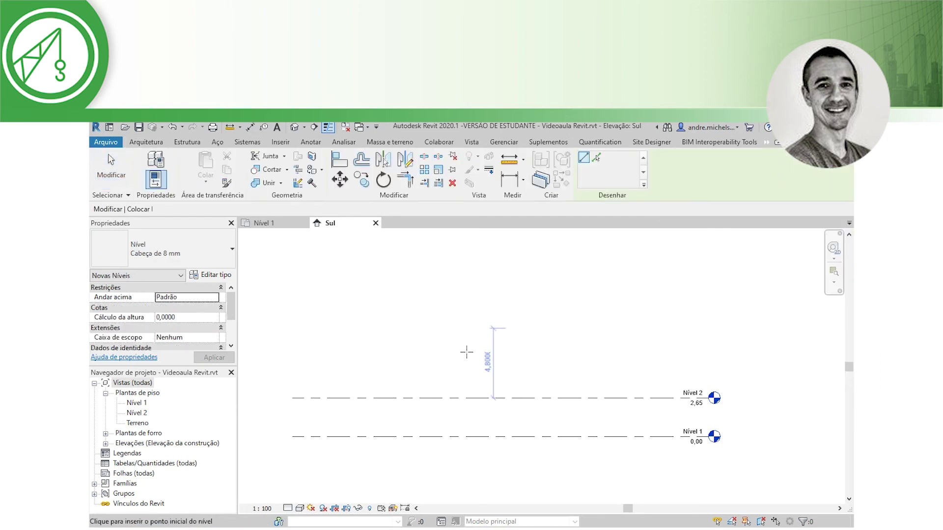
{"action": "left_click", "coordinate": [291, 393]}
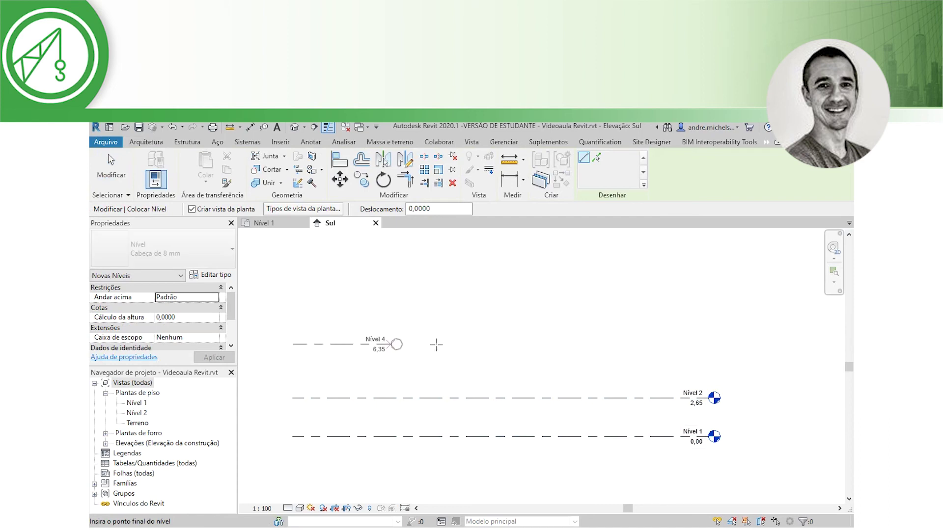
{"action": "left_click", "coordinate": [708, 343]}
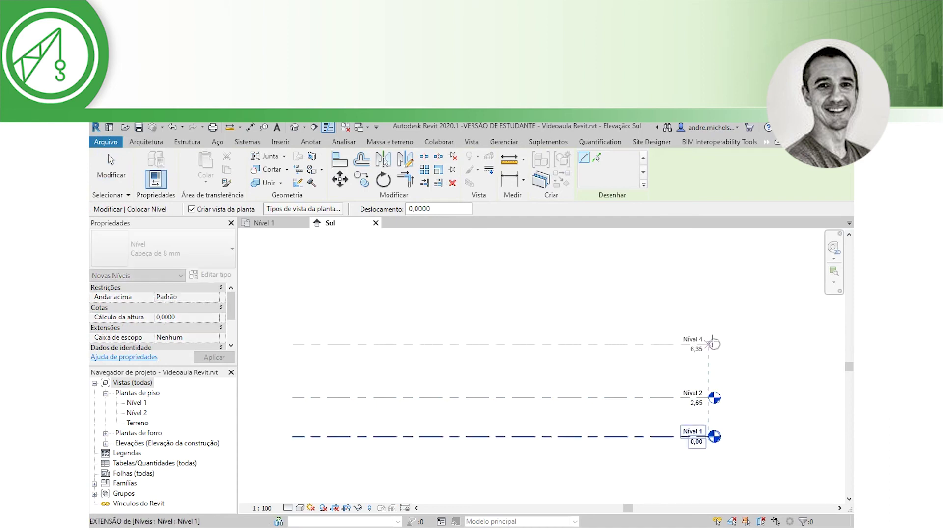
{"action": "left_click", "coordinate": [761, 397]}
{"action": "key", "text": "Escape"}
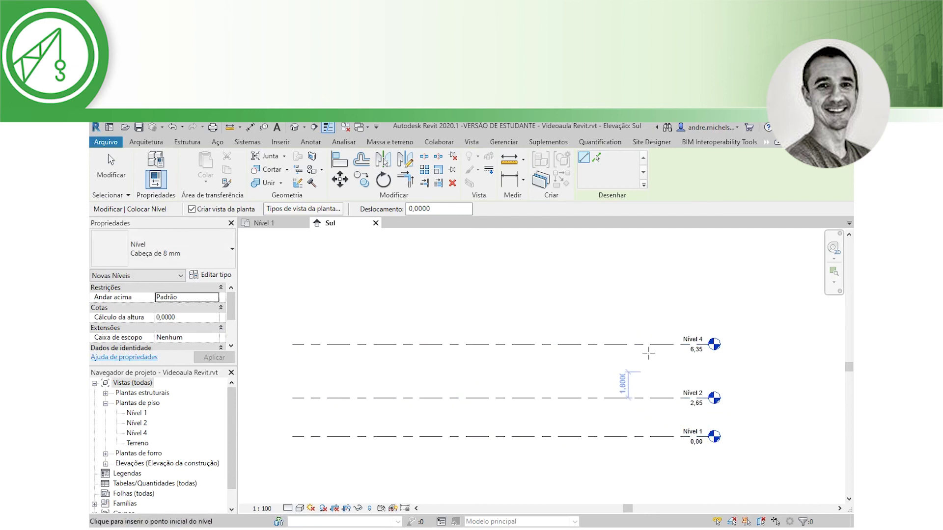
{"action": "key", "text": "Escape"}
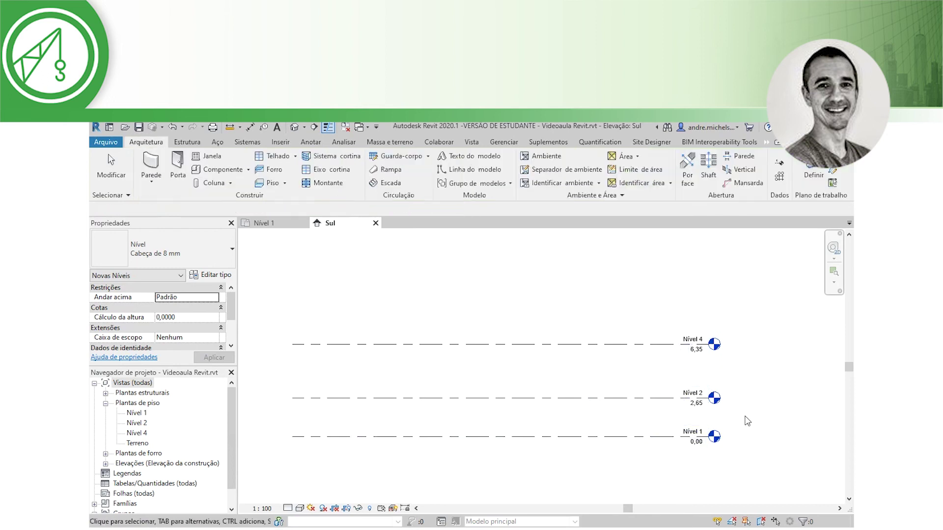
Rename Nível 1 to Nível 1 - Térreo, renaming its matching views too.
{"action": "scroll", "coordinate": [709, 452], "scroll_direction": "up", "scroll_amount": 4}
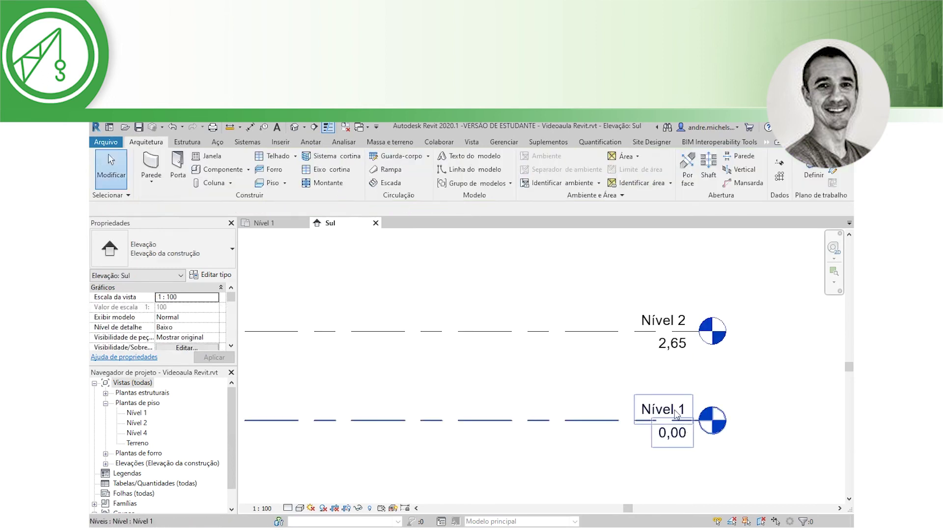
{"action": "scroll", "coordinate": [681, 413], "scroll_direction": "up", "scroll_amount": 1}
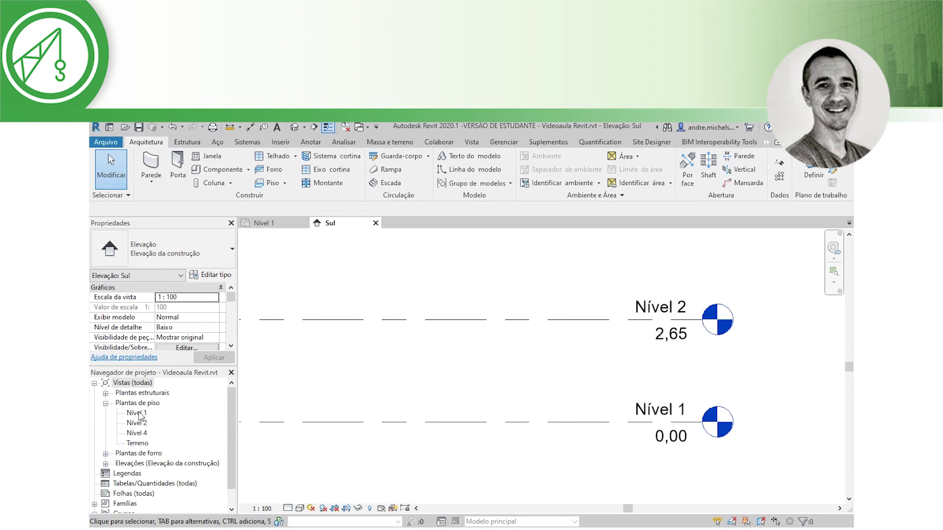
{"action": "left_click", "coordinate": [682, 411]}
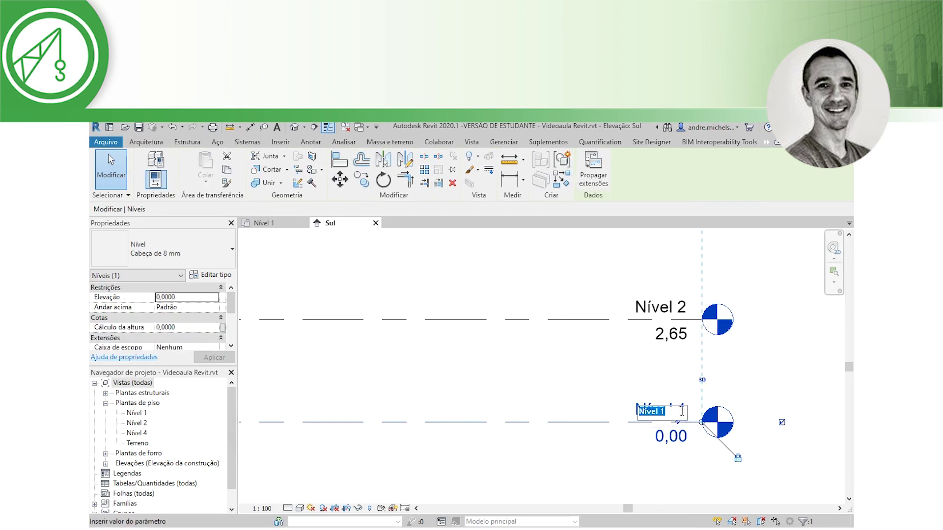
{"action": "left_click", "coordinate": [677, 413]}
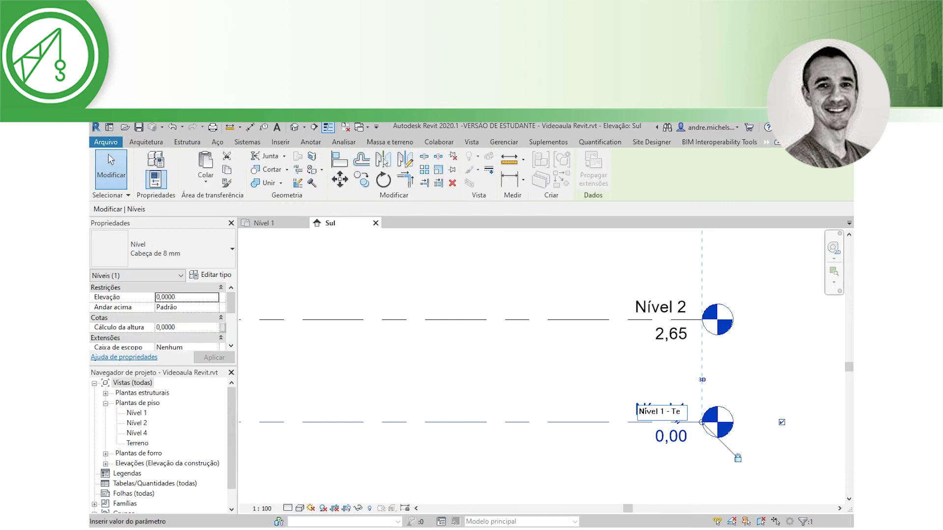
{"action": "type", "text": "eo"}
{"action": "left_click", "coordinate": [587, 448]}
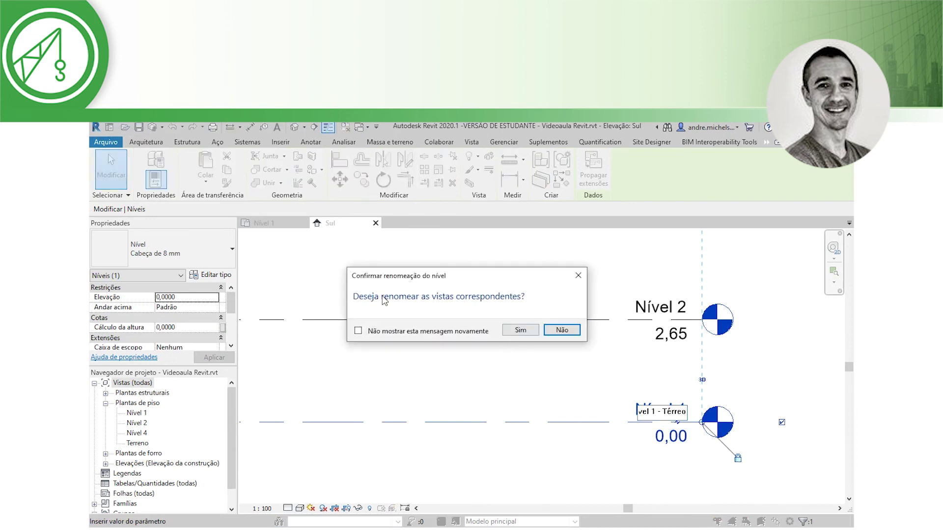
{"action": "left_click", "coordinate": [520, 332]}
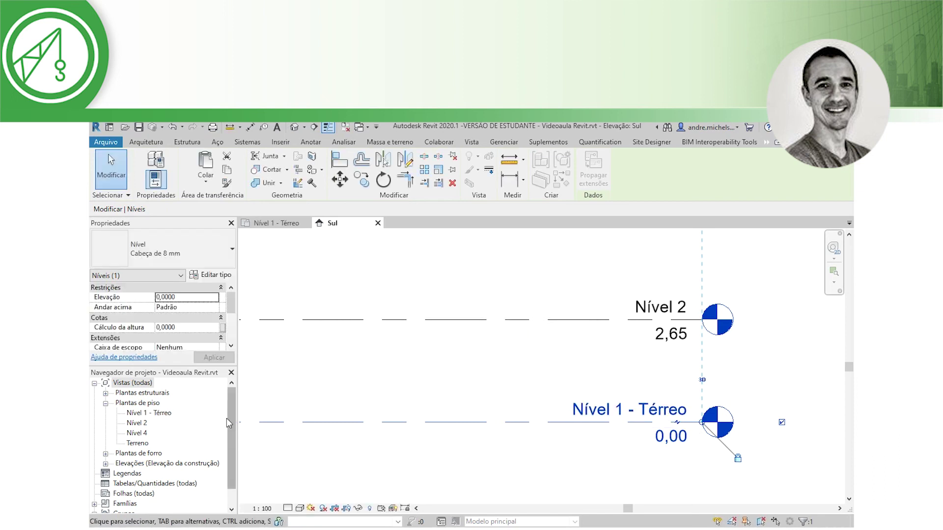
Rename the 2,65 level to Nível 2 - Cobertura along with its floor plan.
{"action": "left_click", "coordinate": [669, 308]}
{"action": "type", "text": "- Cob"}
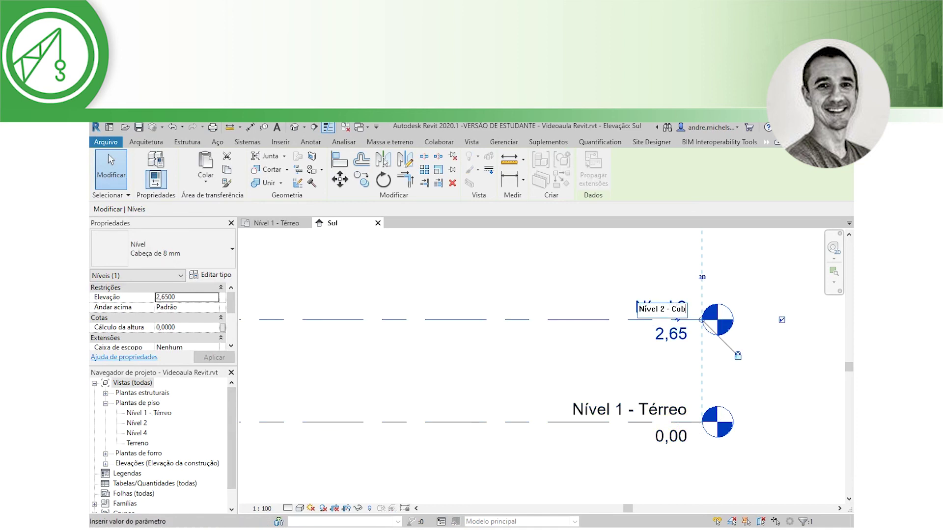
{"action": "type", "text": "ertura"}
{"action": "key", "text": "Return"}
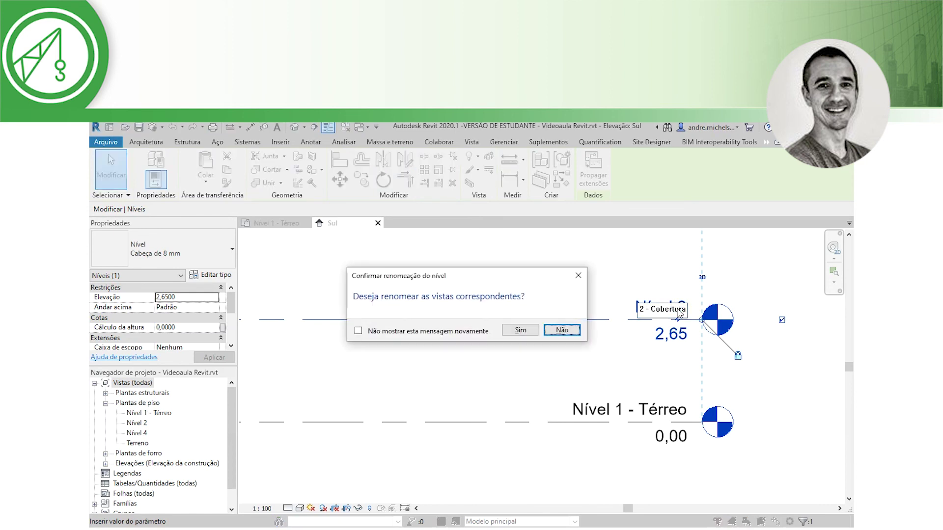
{"action": "left_click", "coordinate": [520, 330]}
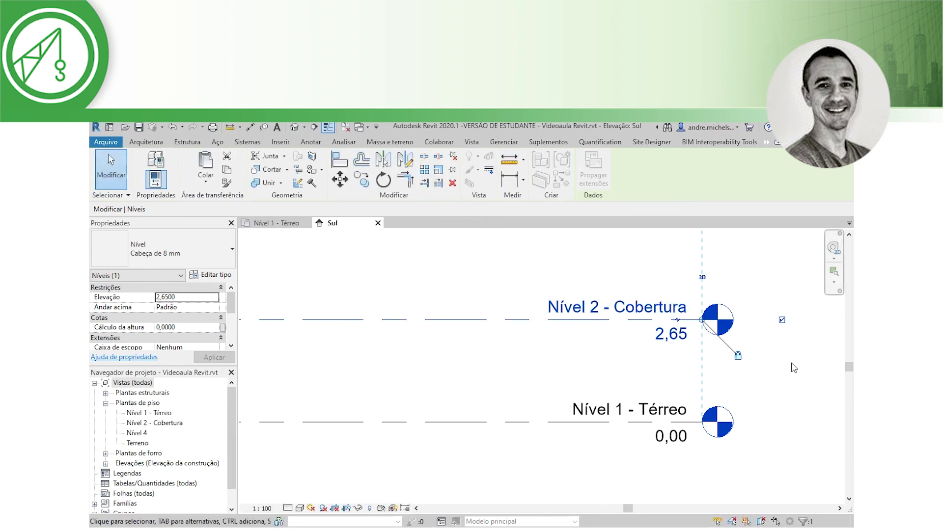
{"action": "scroll", "coordinate": [761, 388], "scroll_direction": "down", "scroll_amount": 2}
{"action": "left_click", "coordinate": [781, 339]}
{"action": "middle_click_drag", "start_coordinate": [780, 336], "coordinate": [755, 348]}
{"action": "scroll", "coordinate": [755, 348], "scroll_direction": "up", "scroll_amount": 1}
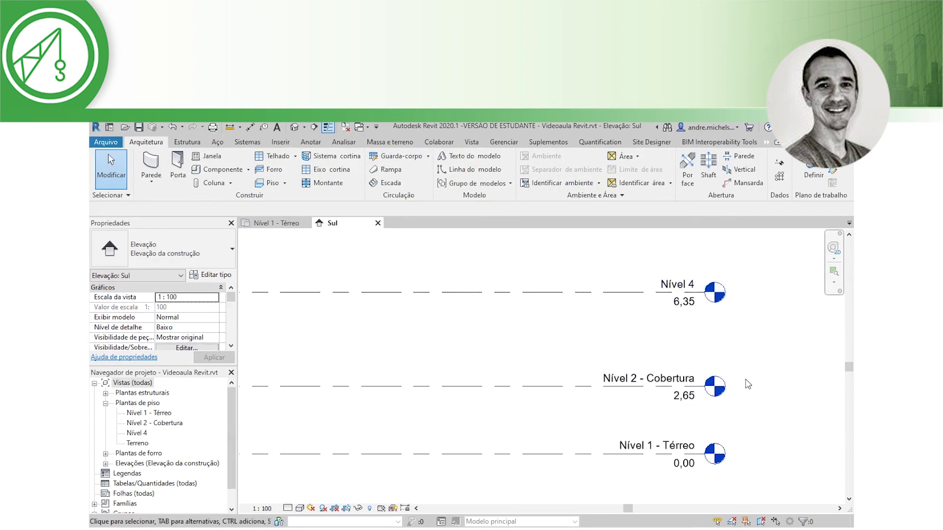
Rename level Nível 4 (at 6,35) to 'Nível 3 - Reservatório', including its floor plan view.
{"action": "left_click", "coordinate": [680, 286]}
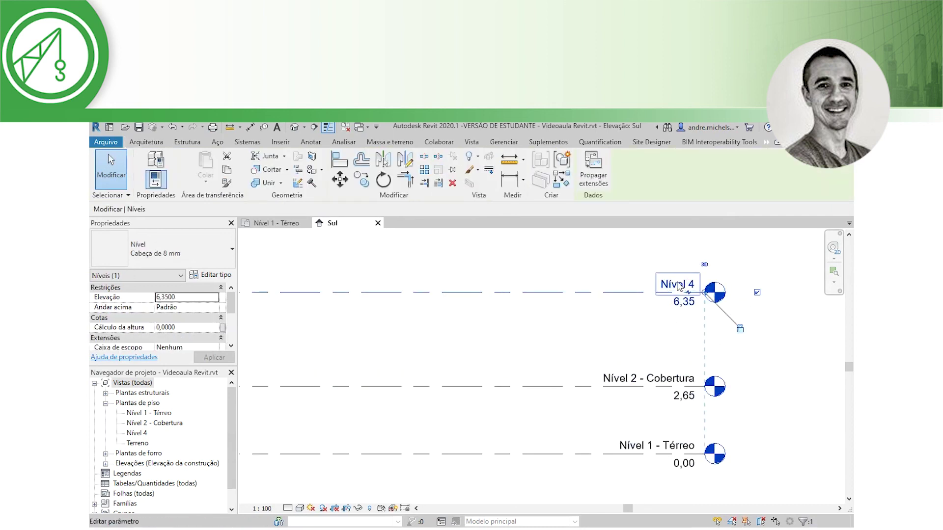
{"action": "left_click", "coordinate": [680, 285]}
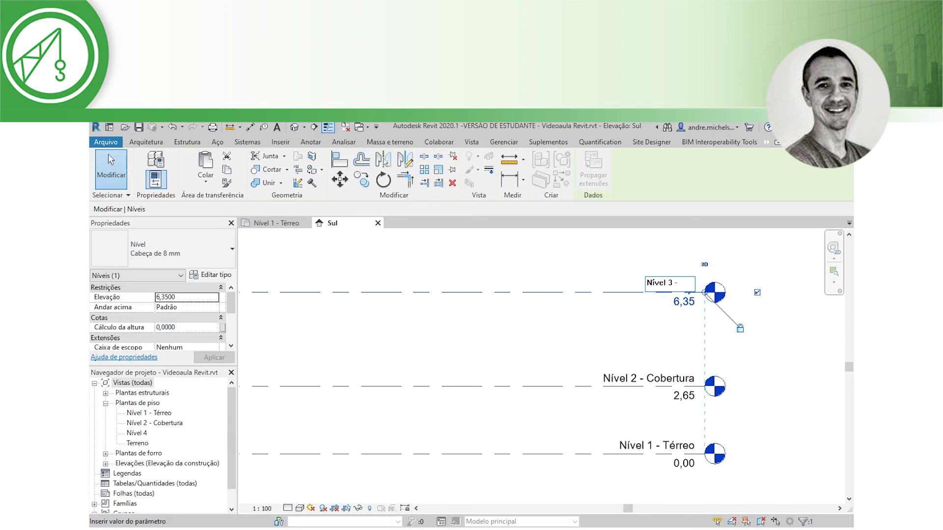
{"action": "type", "text": "3 - Re"}
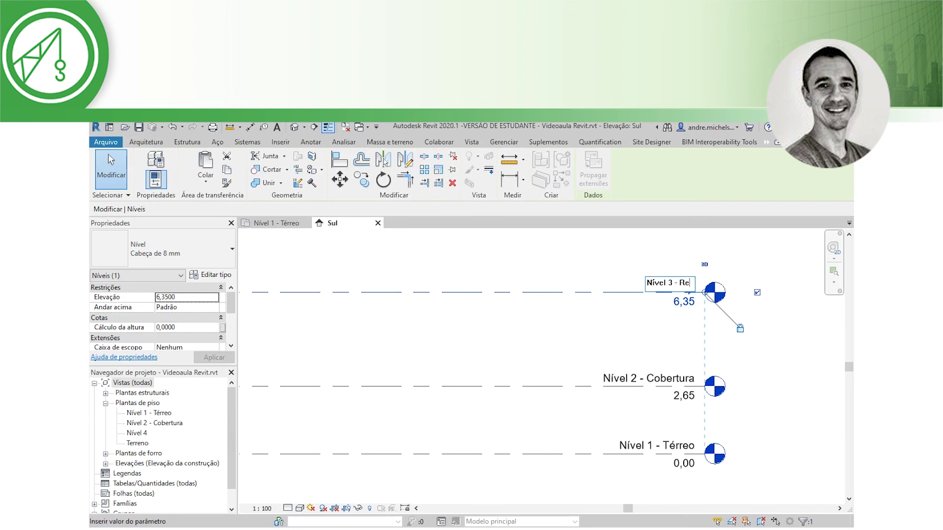
{"action": "type", "text": "se"}
{"action": "type", "text": "rvatório"}
{"action": "left_click", "coordinate": [632, 322]}
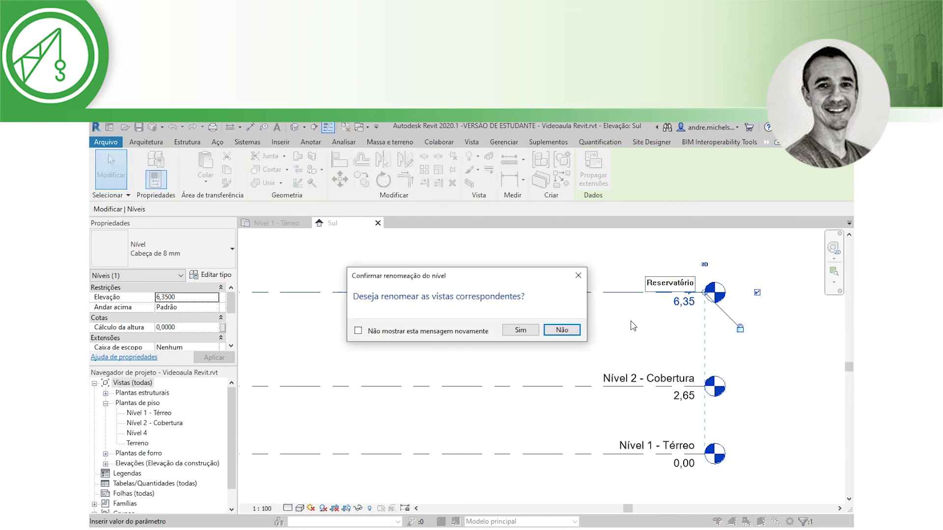
{"action": "left_click", "coordinate": [514, 332]}
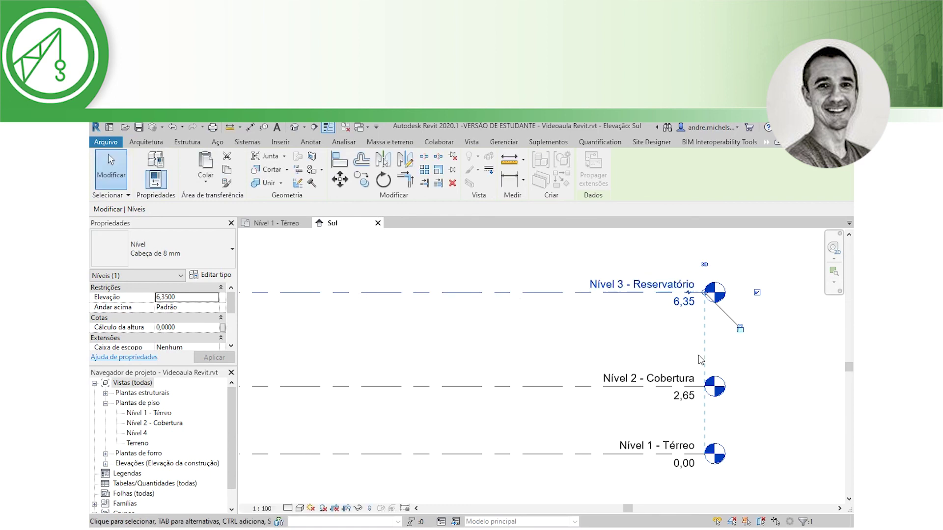
{"action": "left_click", "coordinate": [780, 418]}
{"action": "scroll", "coordinate": [649, 347], "scroll_direction": "down", "scroll_amount": 2}
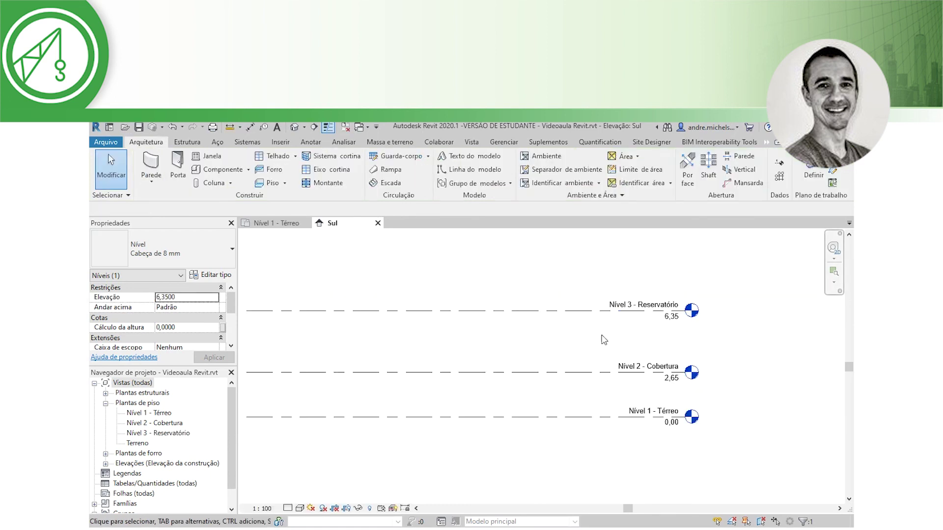
{"action": "middle_click_drag", "start_coordinate": [477, 346], "coordinate": [534, 352]}
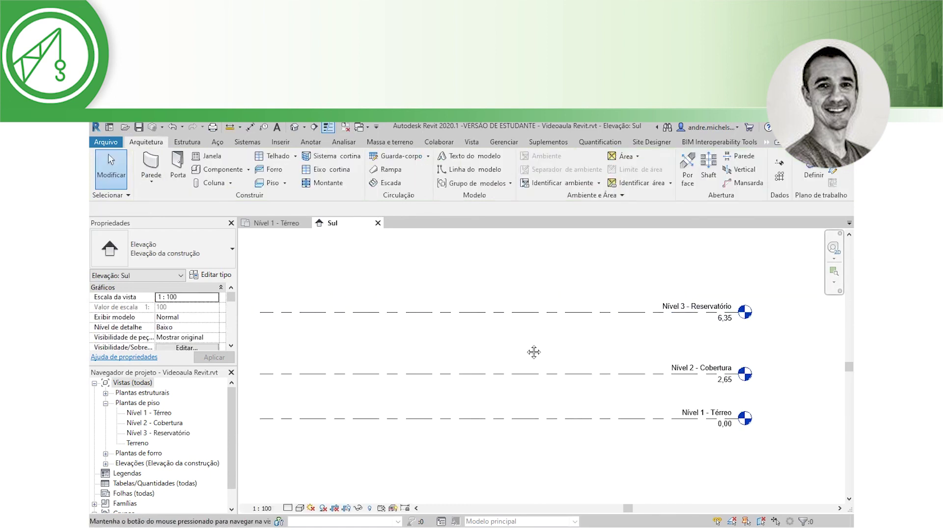
Change Nível 3 - Reservatório's elevation from 6,35 to 5,20, 2,55 above Nível 2 - Cobertura.
{"action": "left_click", "coordinate": [523, 313]}
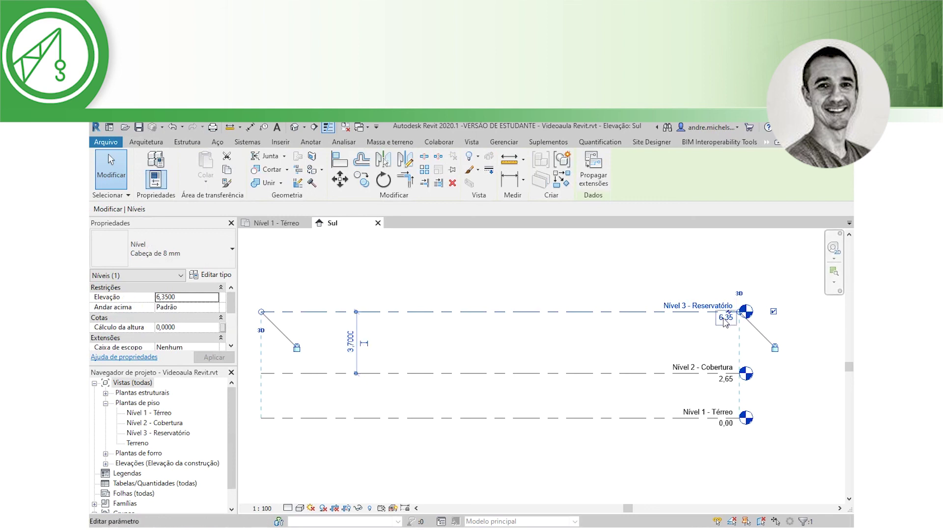
{"action": "left_click", "coordinate": [724, 318]}
{"action": "type", "text": "5,20"}
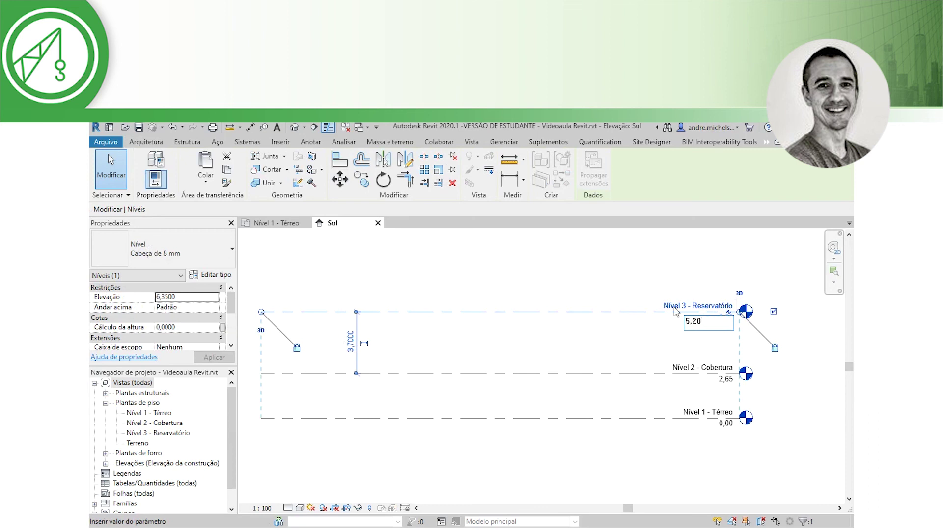
{"action": "key", "text": "Return"}
{"action": "left_click", "coordinate": [633, 464]}
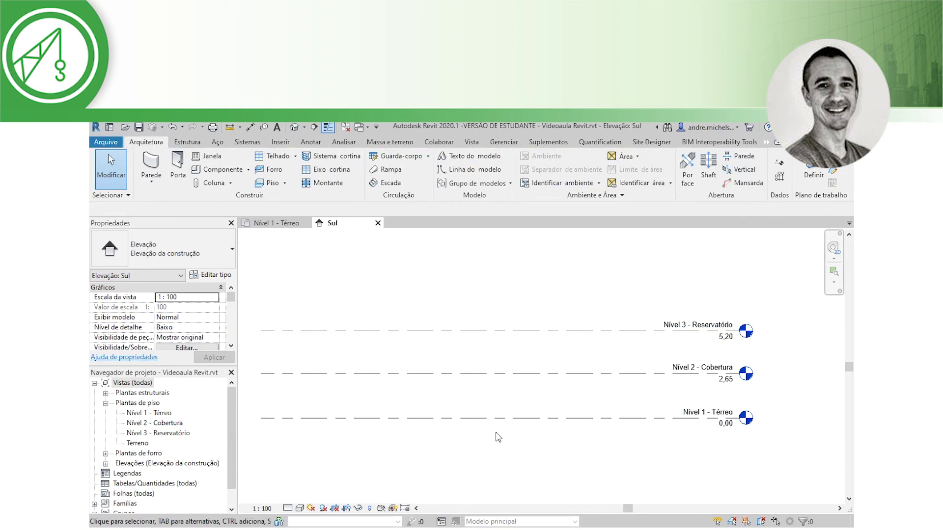
{"action": "left_click", "coordinate": [551, 425]}
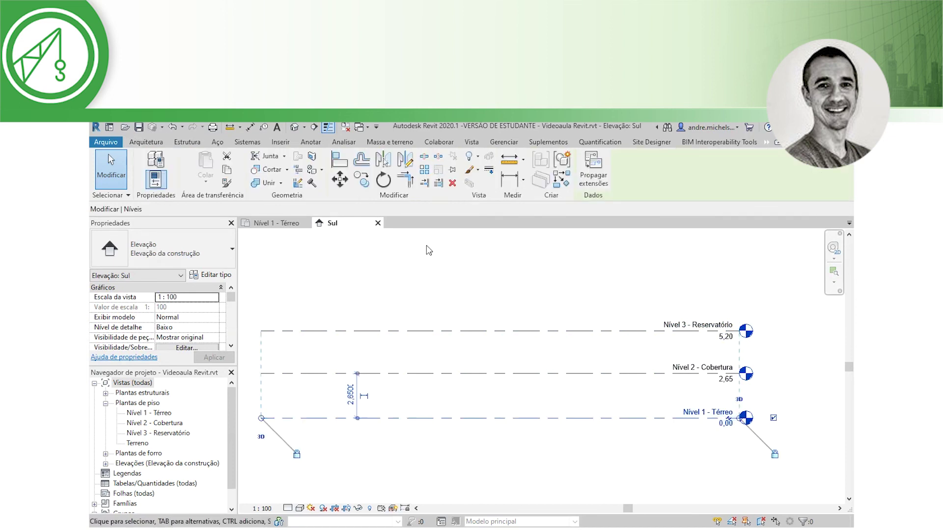
Copy the Nível 1 - Térreo level 1500 downward to create a new level.
{"action": "left_click", "coordinate": [362, 179]}
{"action": "left_click", "coordinate": [502, 419]}
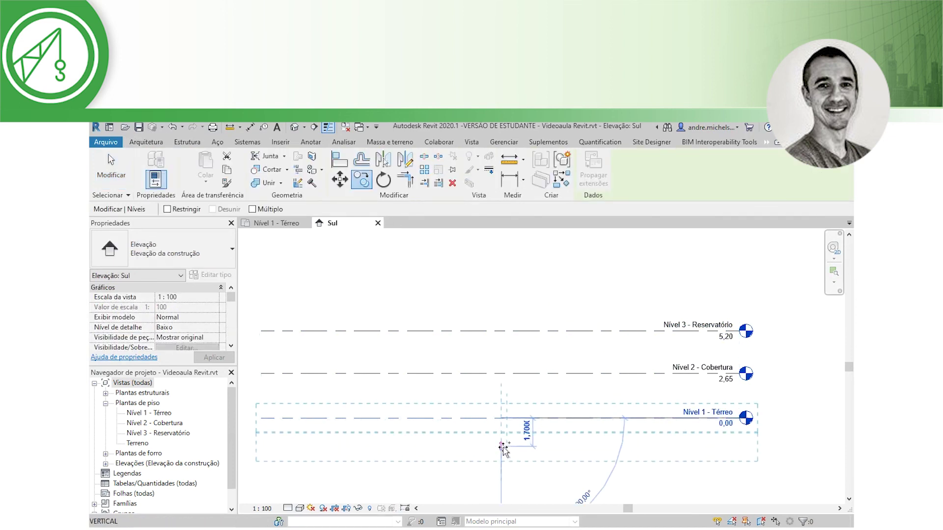
{"action": "type", "text": "1500"}
{"action": "key", "text": "Return"}
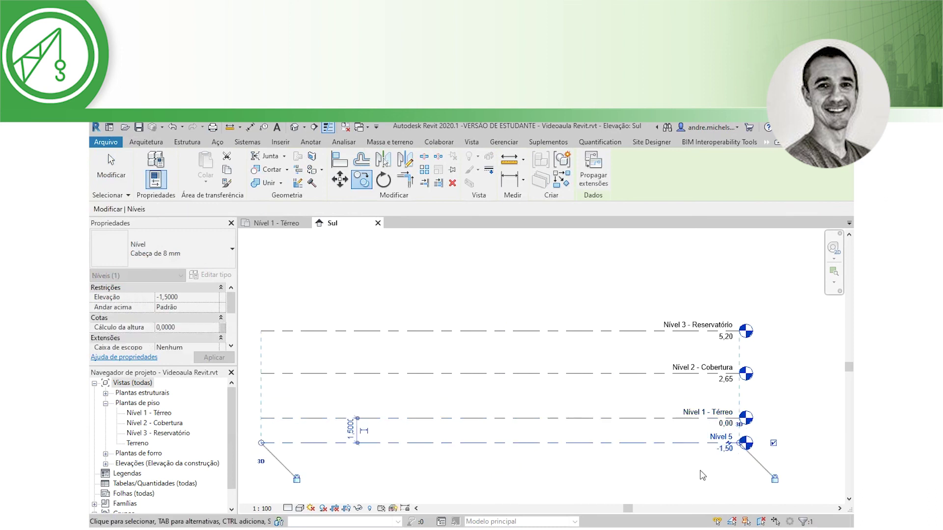
{"action": "scroll", "coordinate": [714, 436], "scroll_direction": "up", "scroll_amount": 3}
Rename the copied Nível 5 level to 'Nível 0 - Solo'.
{"action": "left_click", "coordinate": [714, 436]}
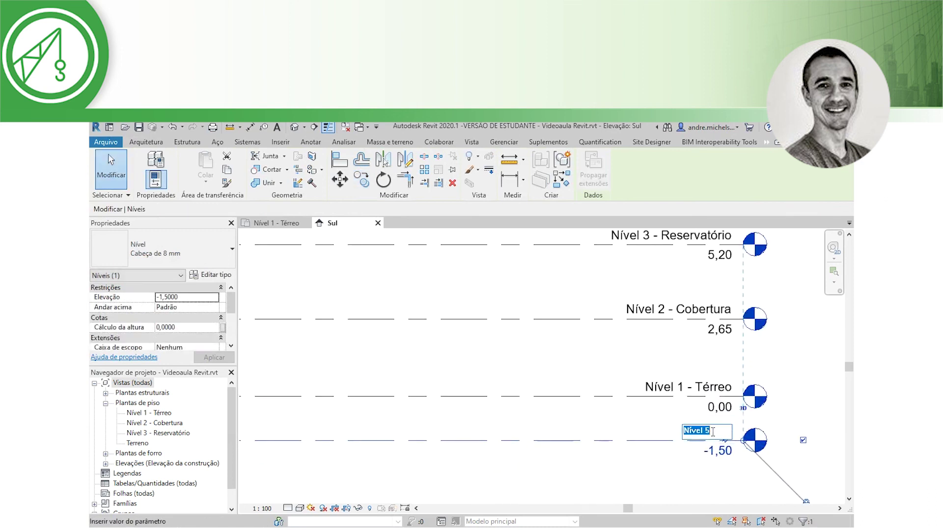
{"action": "left_click", "coordinate": [725, 431]}
{"action": "type", "text": "0 - S"}
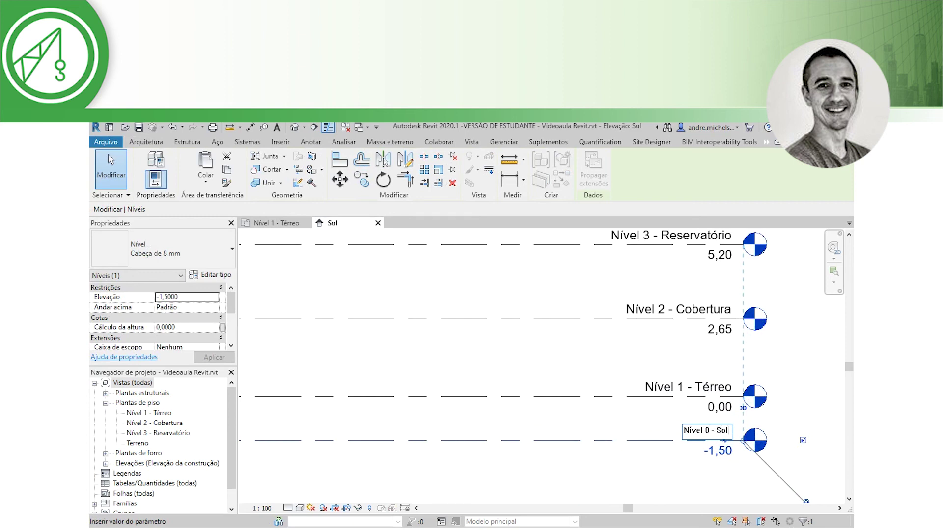
{"action": "type", "text": "olo"}
{"action": "left_click", "coordinate": [638, 457]}
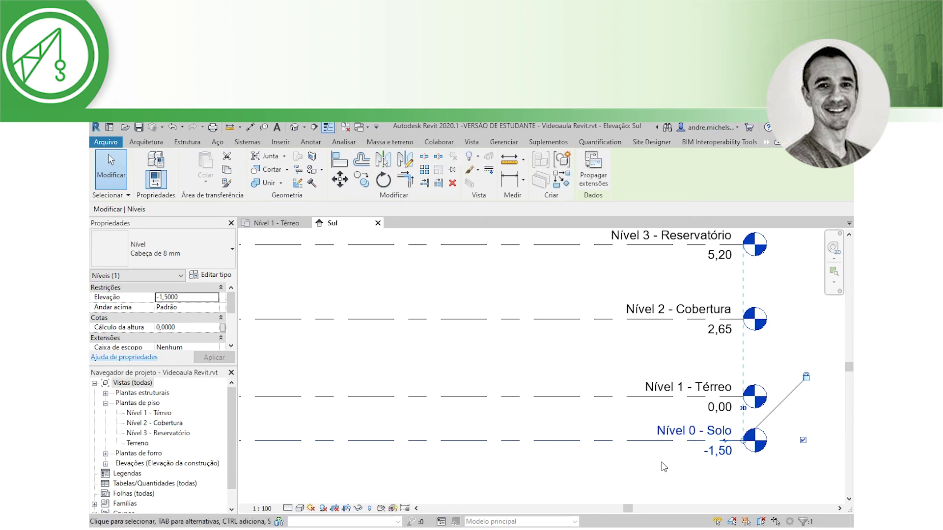
Set Nível 0 - Solo to -0,15, then undo, leaving levels at 0,00, 2,65 and 5,20.
{"action": "left_click", "coordinate": [713, 451]}
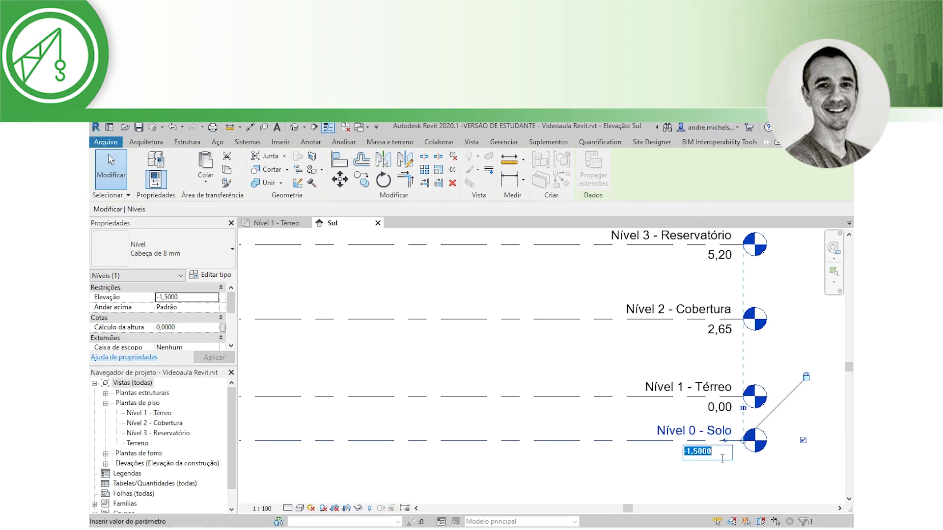
{"action": "type", "text": "-0,15"}
{"action": "key", "text": "Return"}
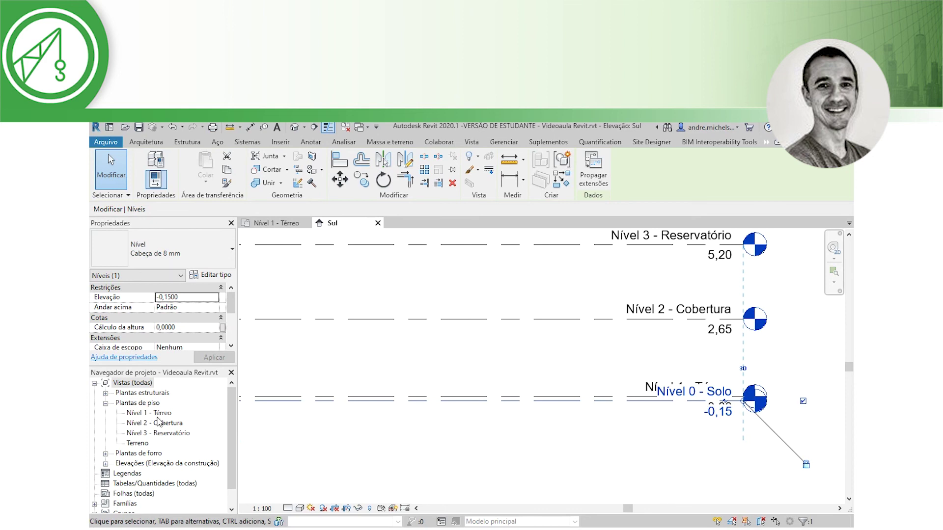
{"action": "left_click", "coordinate": [689, 463]}
{"action": "key", "text": "ctrl+z"}
{"action": "scroll", "coordinate": [613, 420], "scroll_direction": "down", "scroll_amount": 2}
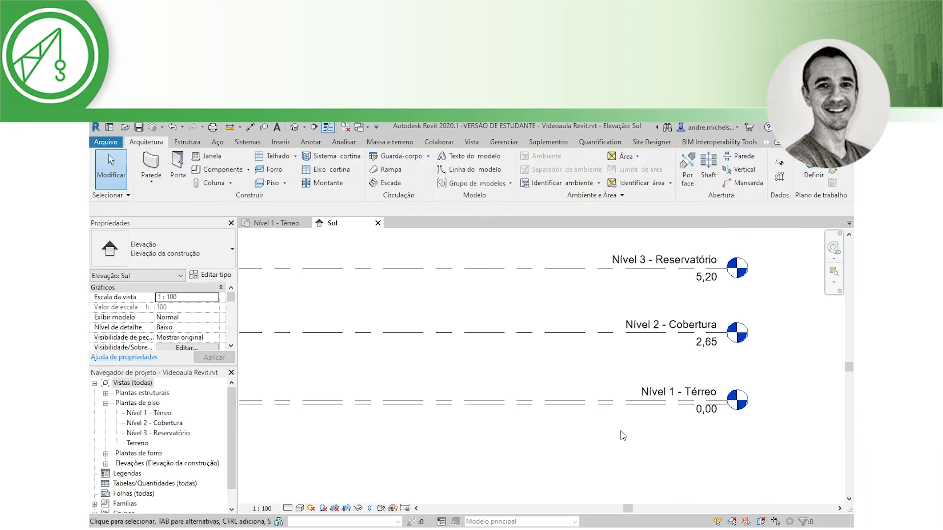
{"action": "scroll", "coordinate": [621, 435], "scroll_direction": "down", "scroll_amount": 3}
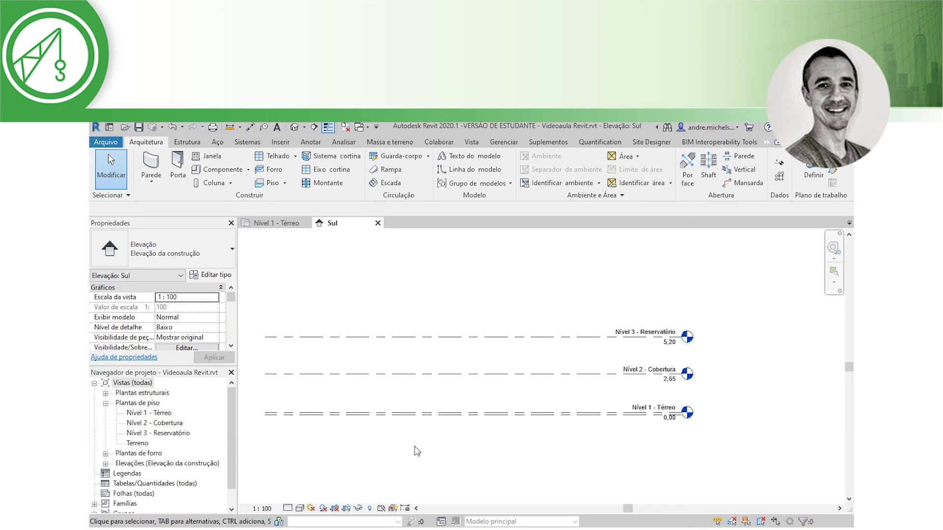
{"action": "scroll", "coordinate": [522, 458], "scroll_direction": "down", "scroll_amount": 1}
{"action": "scroll", "coordinate": [398, 437], "scroll_direction": "up", "scroll_amount": 1}
{"action": "scroll", "coordinate": [398, 438], "scroll_direction": "up", "scroll_amount": 2}
{"action": "scroll", "coordinate": [398, 437], "scroll_direction": "down", "scroll_amount": 1}
{"action": "middle_click_drag", "start_coordinate": [424, 384], "coordinate": [474, 453]}
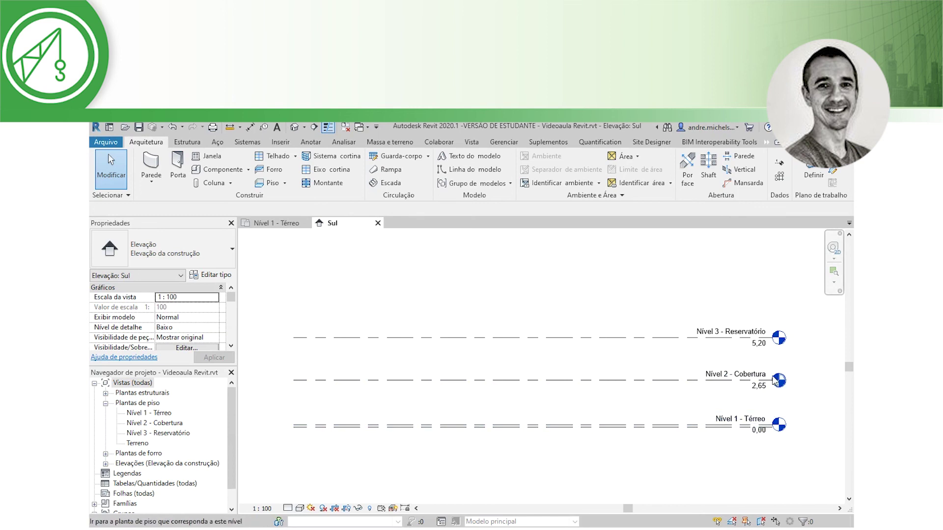
{"action": "double_click", "coordinate": [763, 347]}
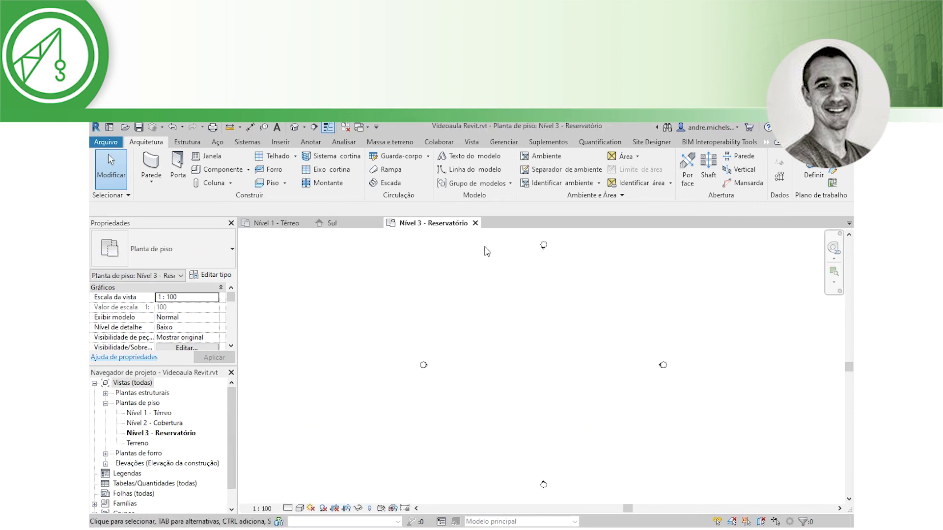
{"action": "left_click", "coordinate": [475, 223]}
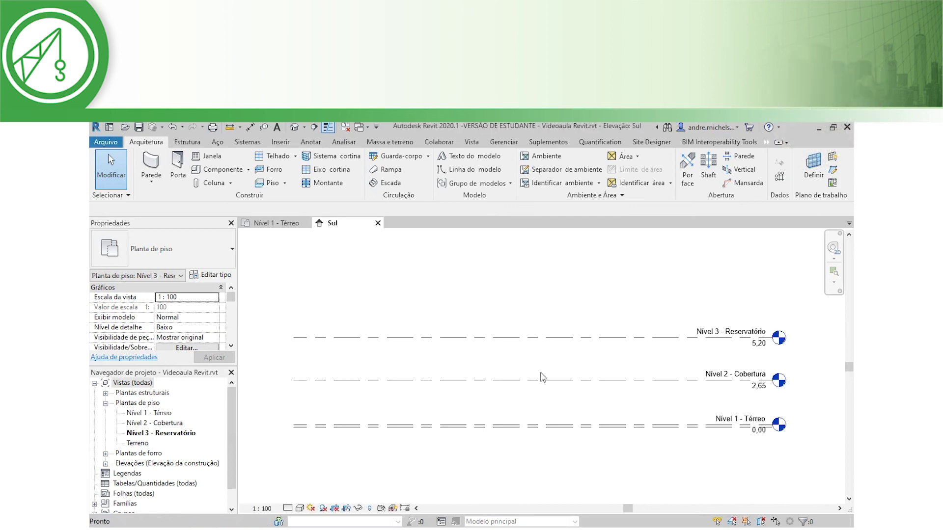